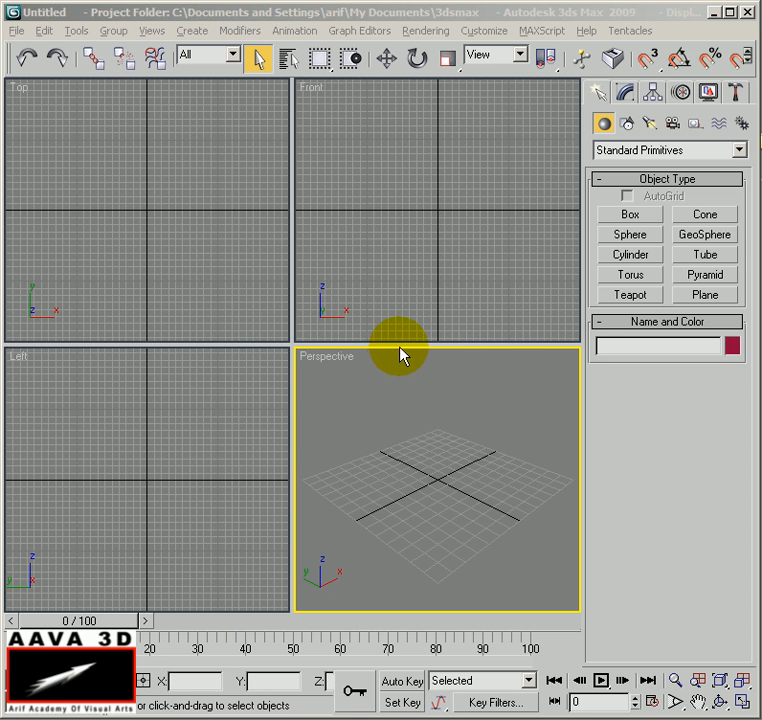
Create a flat box in the Top view as the tabletop, about 17'1" long, 26'5" wide and 9.5" high
{"action": "left_click", "coordinate": [629, 216]}
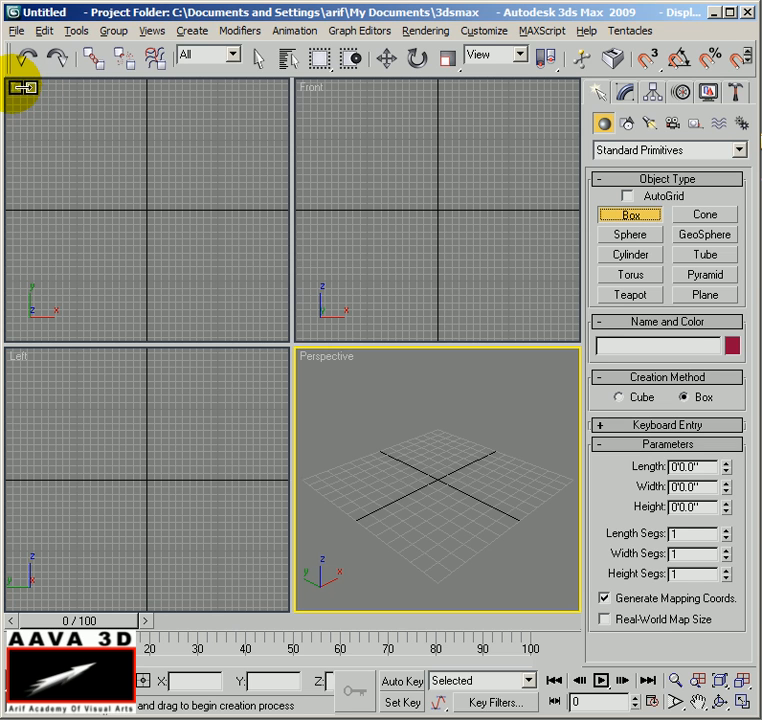
{"action": "left_click", "coordinate": [20, 90]}
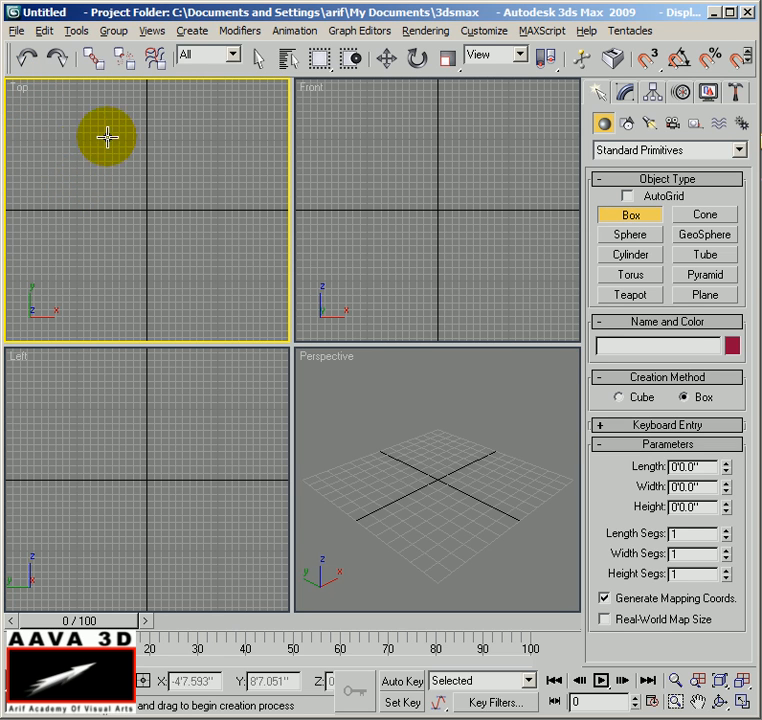
{"action": "left_click_drag", "start_coordinate": [42, 140], "coordinate": [267, 284]}
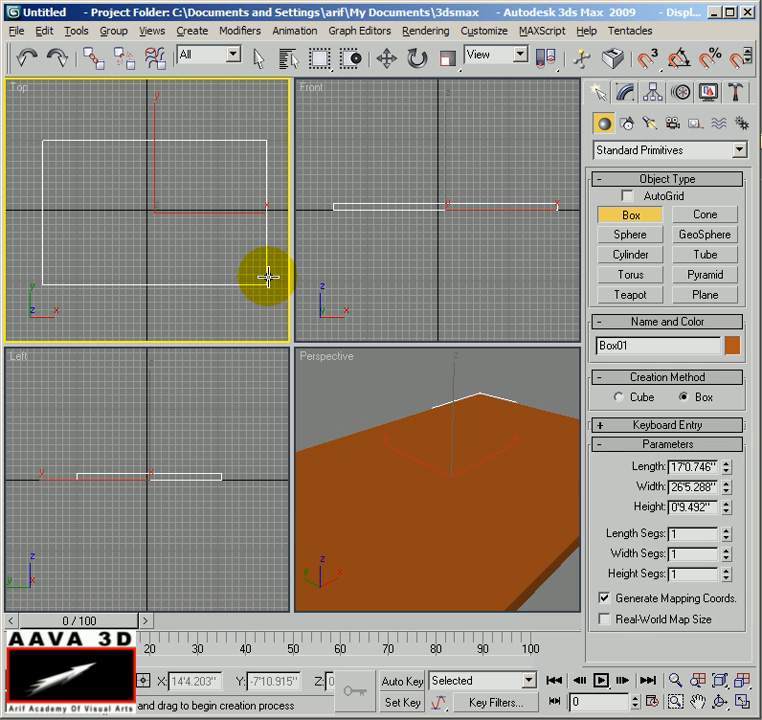
{"action": "left_click", "coordinate": [269, 278]}
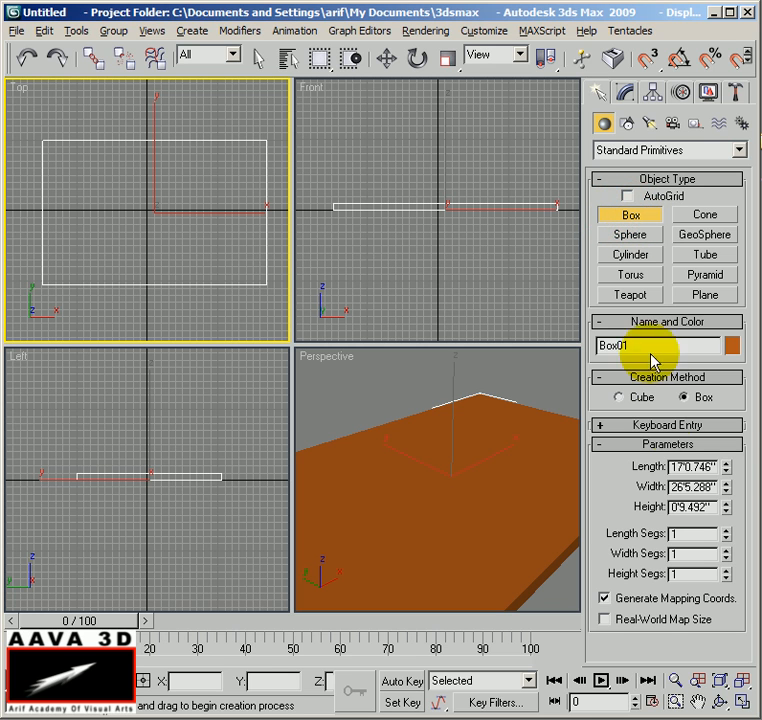
Create a leg box under the tabletop's back-left corner in the Top view, about 1'11" by 1'10", extending about 11'5" downward
{"action": "left_click", "coordinate": [741, 684]}
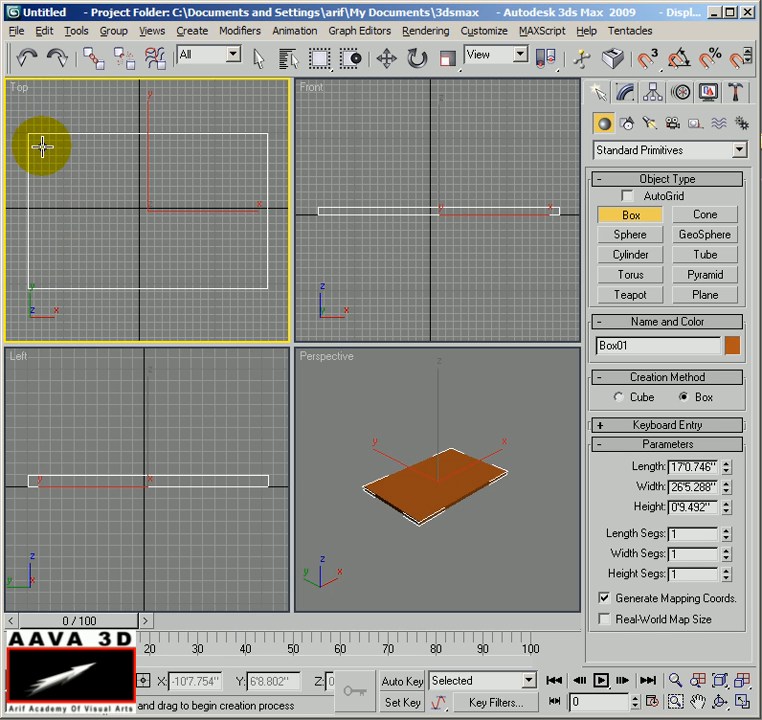
{"action": "left_click_drag", "start_coordinate": [39, 142], "coordinate": [53, 158]}
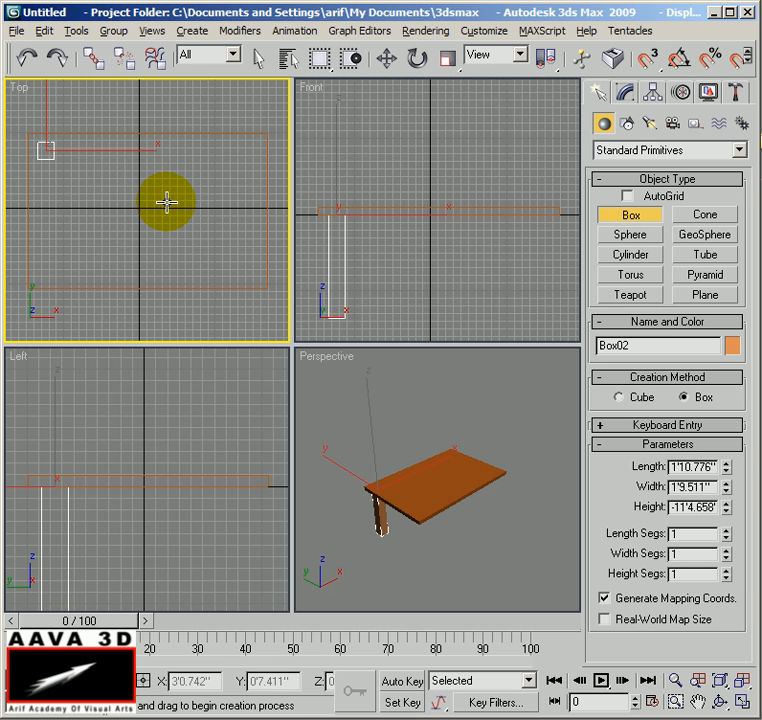
{"action": "right_click", "coordinate": [170, 201]}
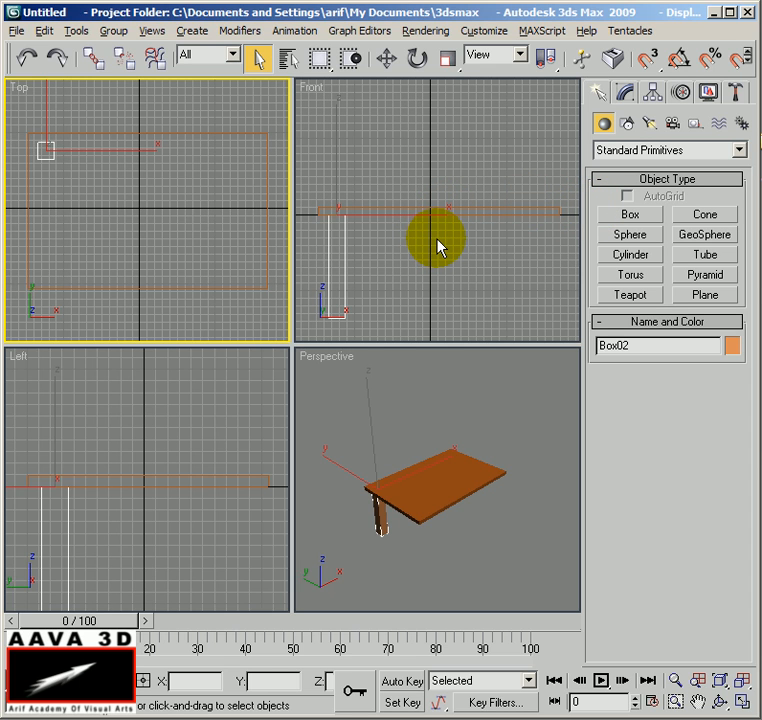
Copy the leg once along X to the tabletop's opposite back corner
{"action": "key", "text": "w"}
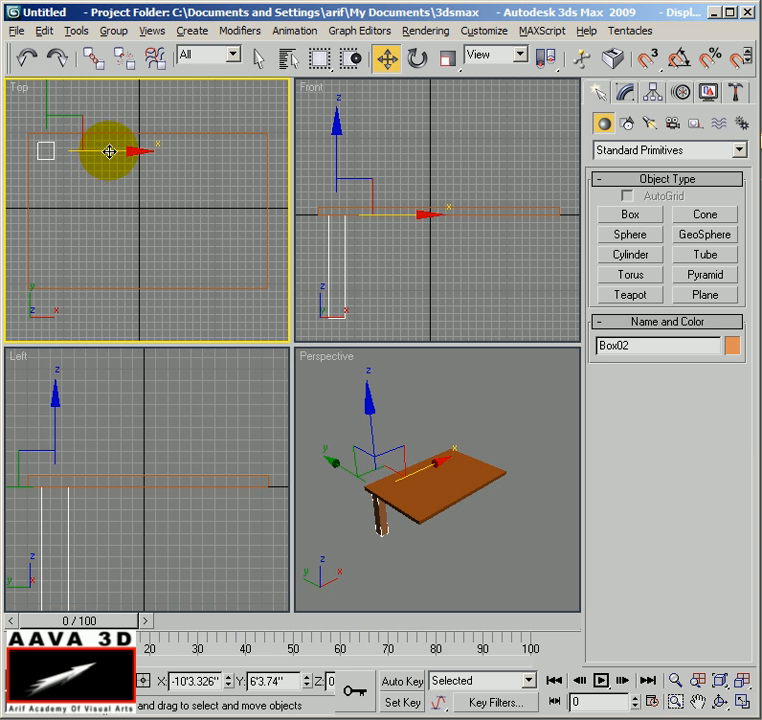
{"action": "left_click_drag", "start_coordinate": [120, 152], "coordinate": [320, 155], "text": "shift"}
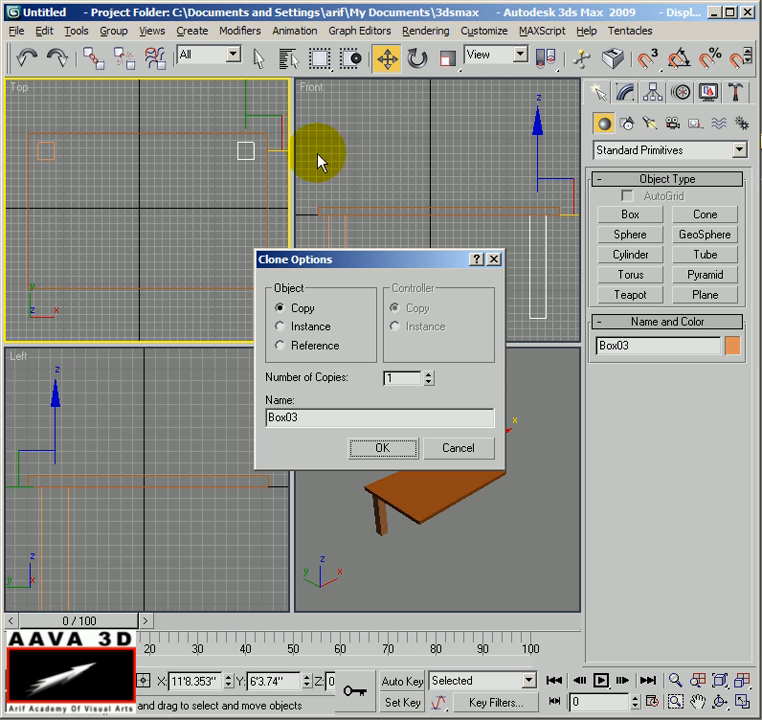
{"action": "left_click", "coordinate": [380, 450]}
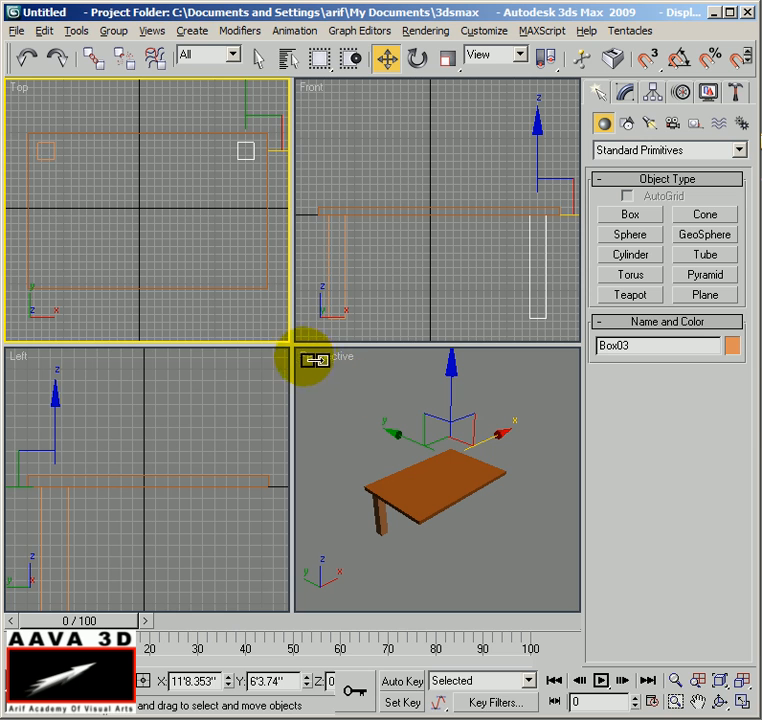
{"action": "right_click", "coordinate": [386, 389]}
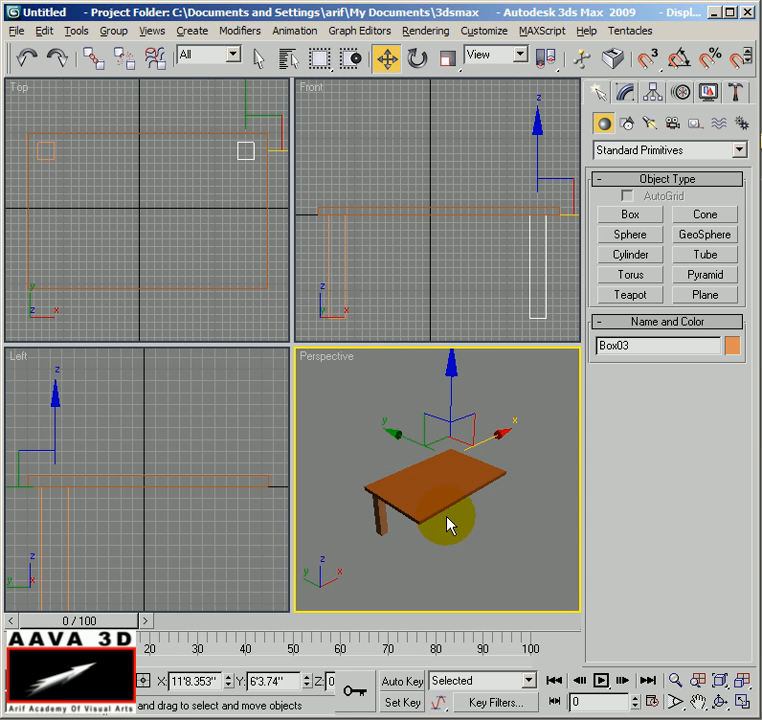
{"action": "middle_click_drag", "start_coordinate": [476, 533], "coordinate": [520, 518], "text": "alt"}
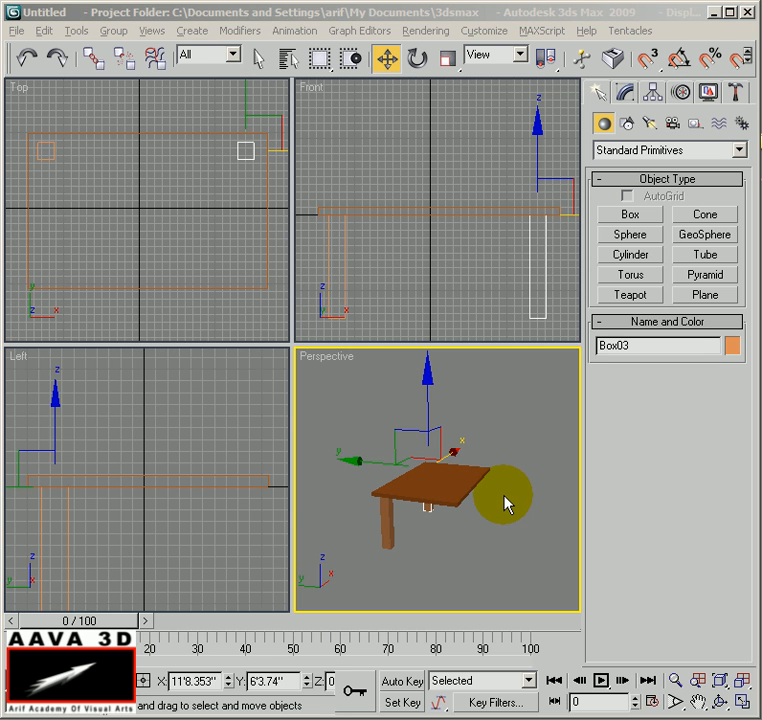
{"action": "left_click", "coordinate": [17, 88]}
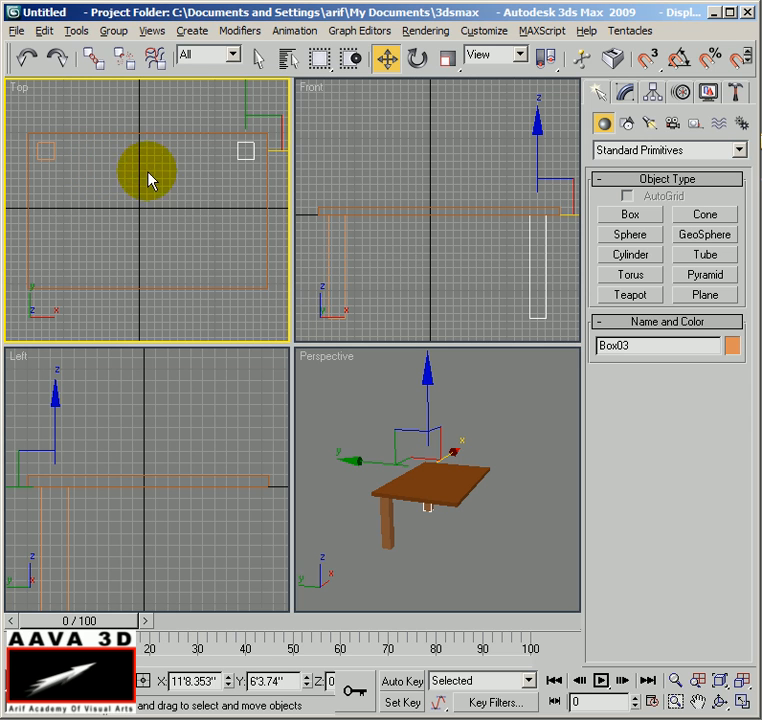
{"action": "left_click", "coordinate": [52, 159], "text": "ctrl"}
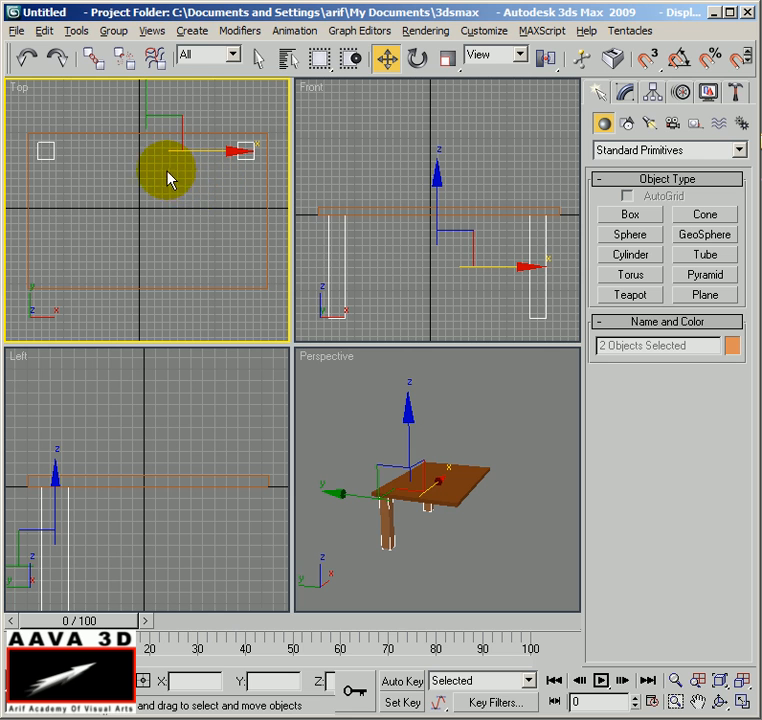
{"action": "left_click", "coordinate": [168, 201]}
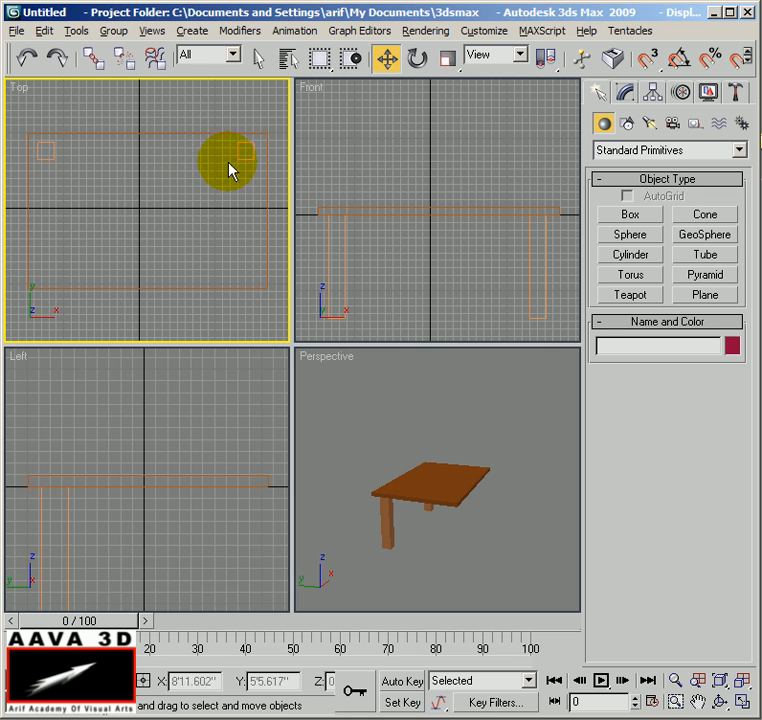
{"action": "left_click", "coordinate": [151, 309]}
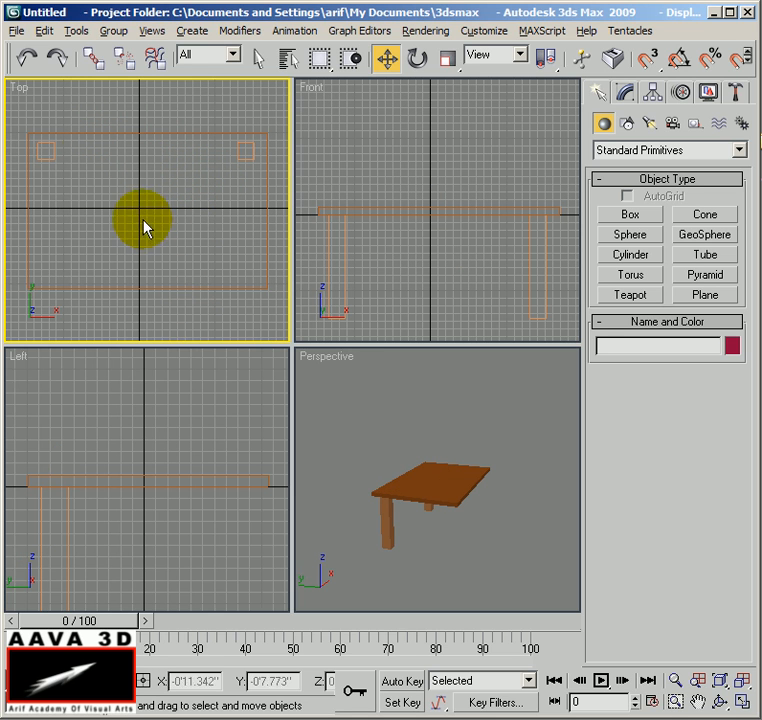
{"action": "left_click", "coordinate": [187, 122]}
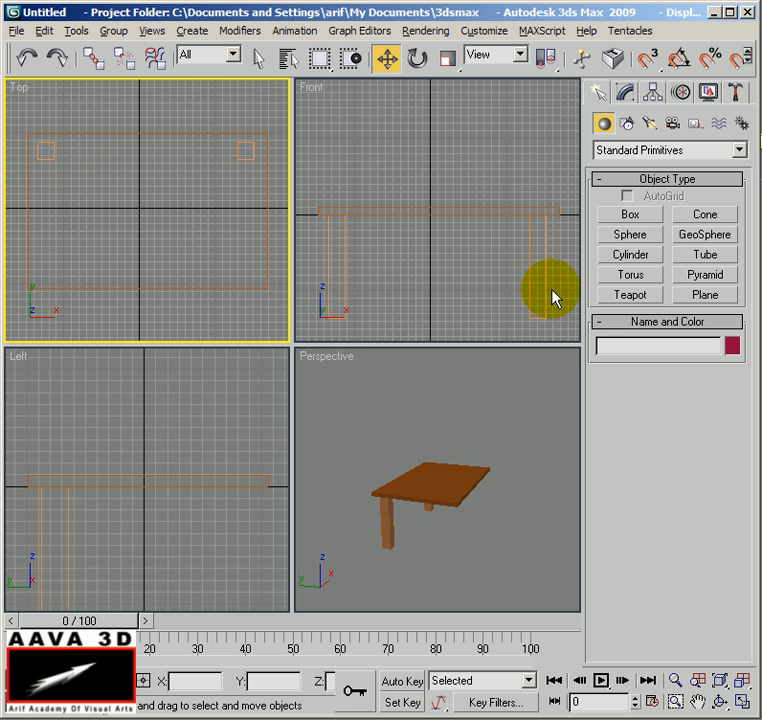
Copy both back legs together along Y to the tabletop's front edge, then clear the selection
{"action": "left_click_drag", "start_coordinate": [260, 180], "coordinate": [40, 149]}
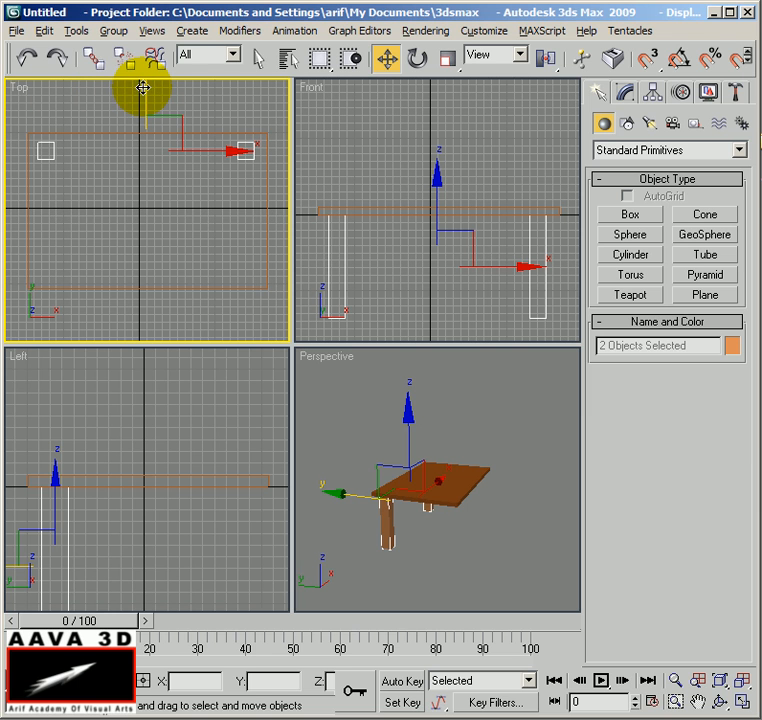
{"action": "mouse_move", "coordinate": [146, 83]}
{"action": "left_mouse_down", "text": "shift"}
{"action": "mouse_move", "coordinate": [128, 153]}
{"action": "mouse_move", "coordinate": [126, 203]}
{"action": "left_mouse_up", "text": "shift"}
{"action": "left_click", "coordinate": [381, 447]}
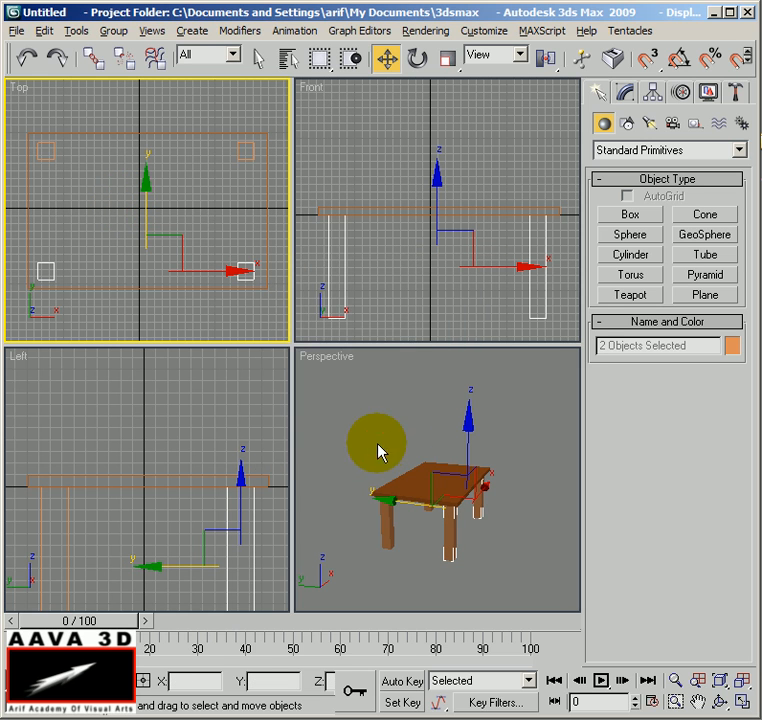
{"action": "left_click", "coordinate": [307, 362]}
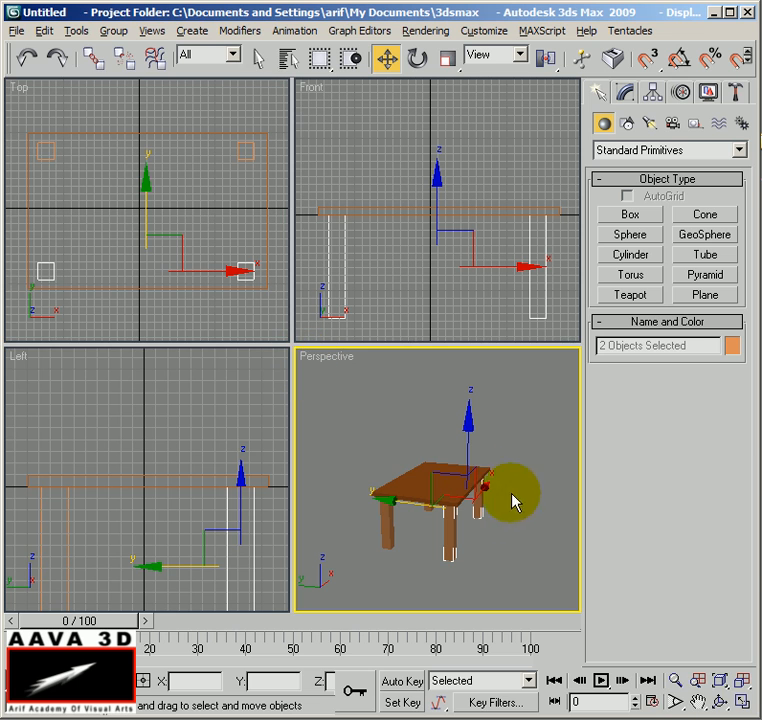
{"action": "left_click", "coordinate": [505, 562]}
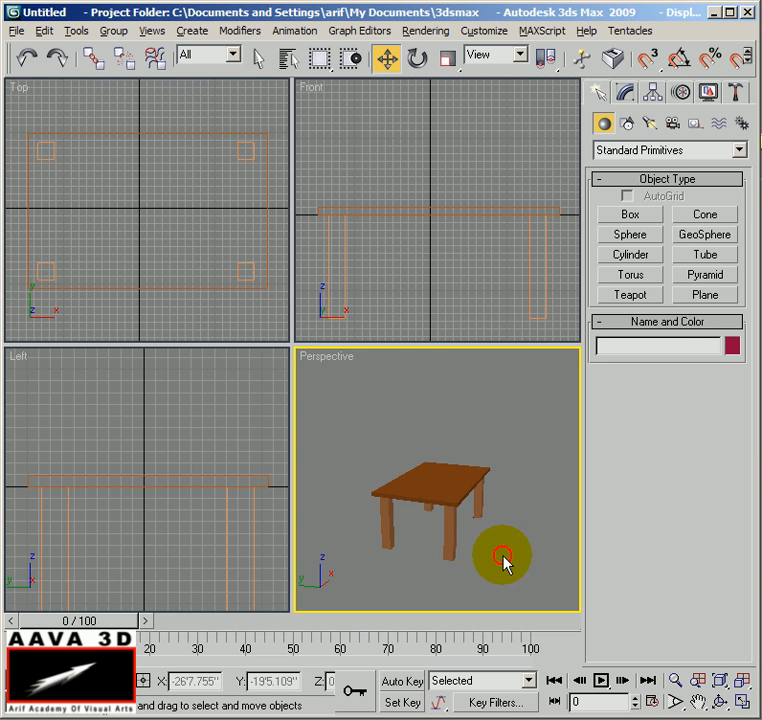
Examine the four-legged table from several sides in a maximized Perspective view, ending back in the four-view layout
{"action": "left_click", "coordinate": [742, 680]}
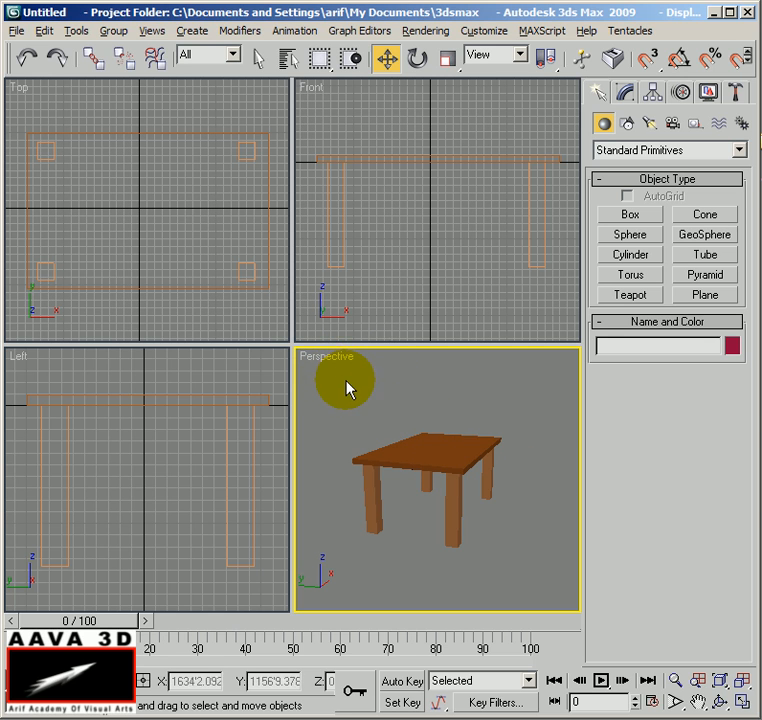
{"action": "key", "text": "alt+w"}
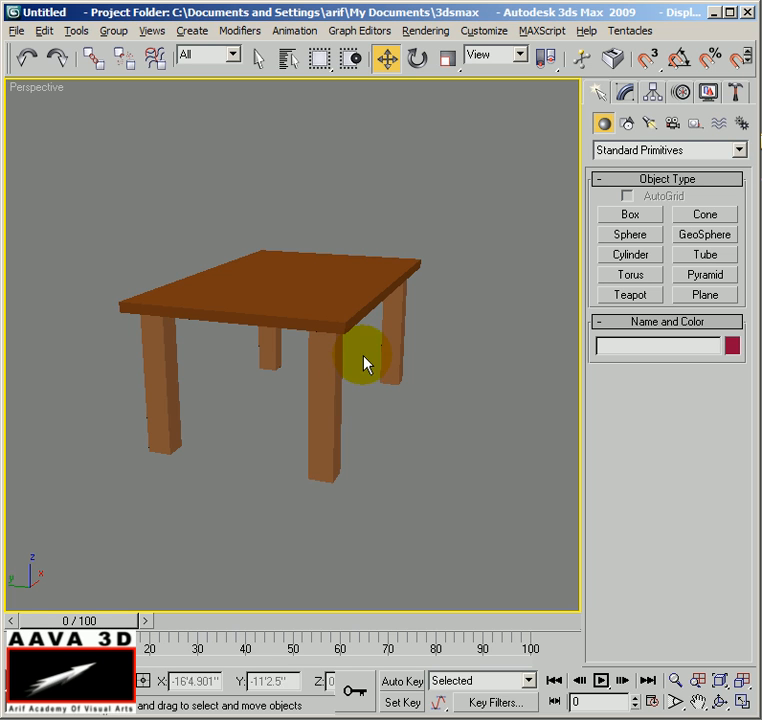
{"action": "middle_click_drag", "start_coordinate": [401, 325], "coordinate": [506, 324], "text": "alt"}
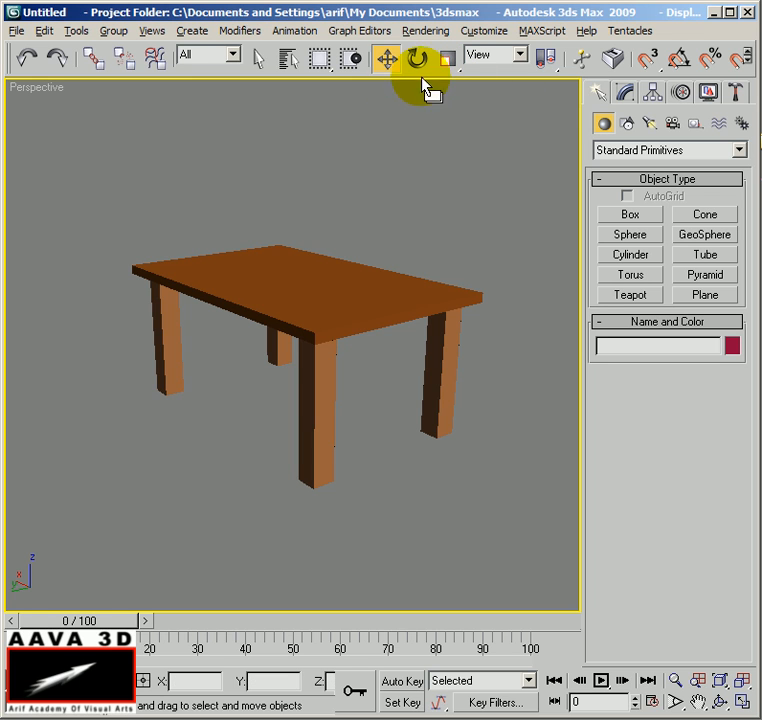
{"action": "left_click", "coordinate": [387, 62]}
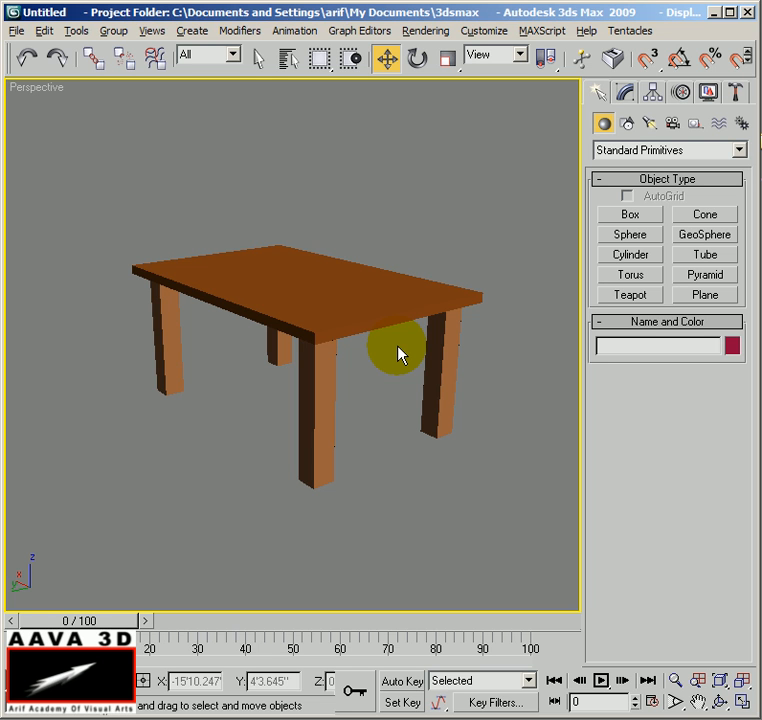
{"action": "middle_click_drag", "start_coordinate": [274, 351], "coordinate": [195, 215], "text": "alt"}
{"action": "middle_click_drag", "start_coordinate": [231, 133], "coordinate": [94, 502], "text": "alt"}
{"action": "middle_click_drag", "start_coordinate": [388, 335], "coordinate": [604, 400], "text": "alt"}
{"action": "scroll", "coordinate": [413, 378], "scroll_direction": "down", "scroll_amount": 2}
{"action": "scroll", "coordinate": [439, 367], "scroll_direction": "down", "scroll_amount": 1}
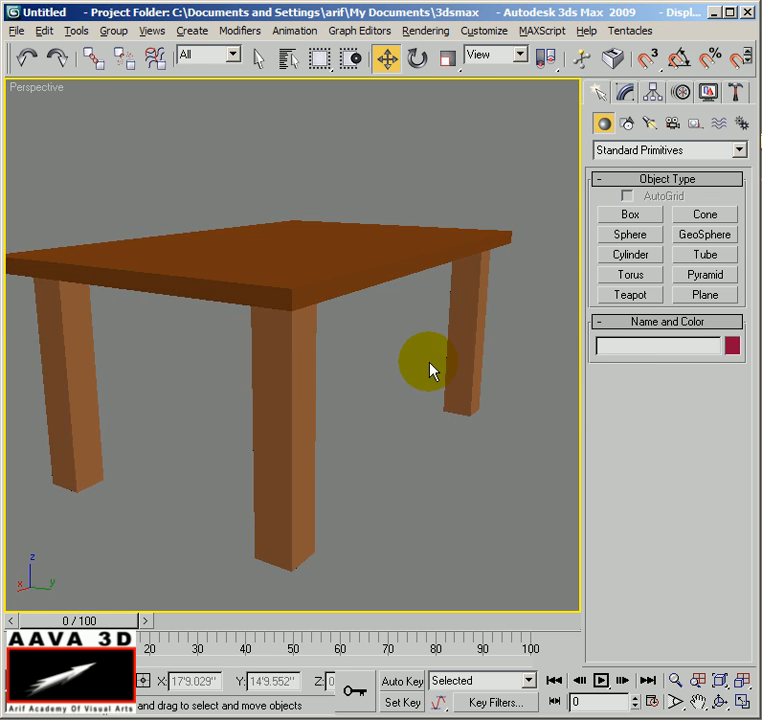
{"action": "scroll", "coordinate": [420, 368], "scroll_direction": "down", "scroll_amount": 3}
{"action": "middle_click_drag", "start_coordinate": [364, 376], "coordinate": [386, 374], "text": "alt"}
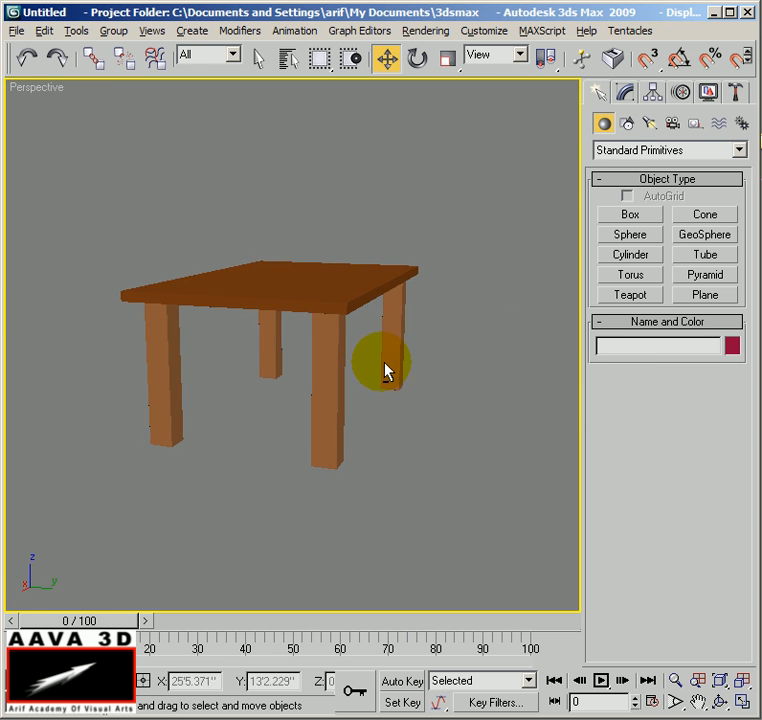
{"action": "left_click", "coordinate": [743, 703]}
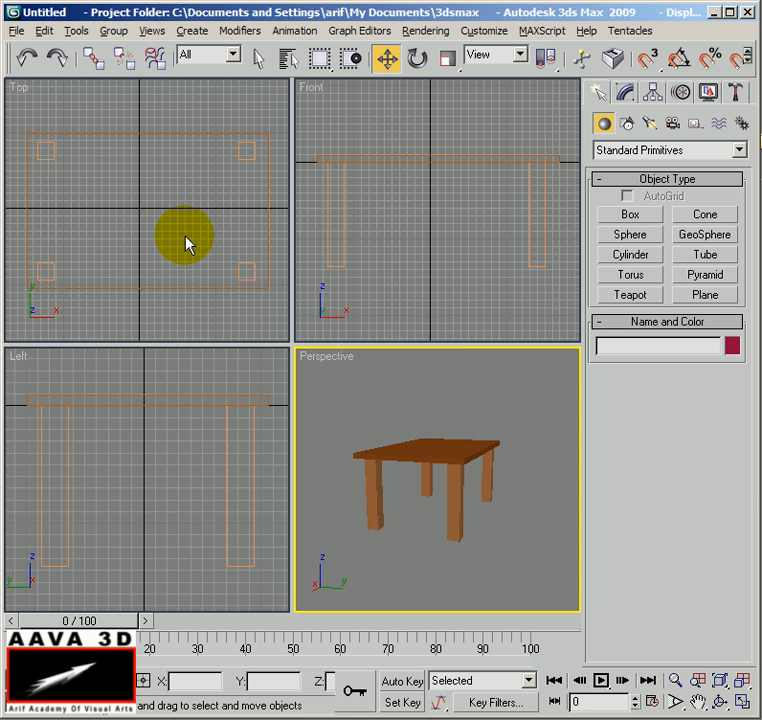
Create a thin rail box between the legs just under the tabletop in the Front view, about 21'8" wide, 2'9" long and 6" thick
{"action": "left_click", "coordinate": [631, 215]}
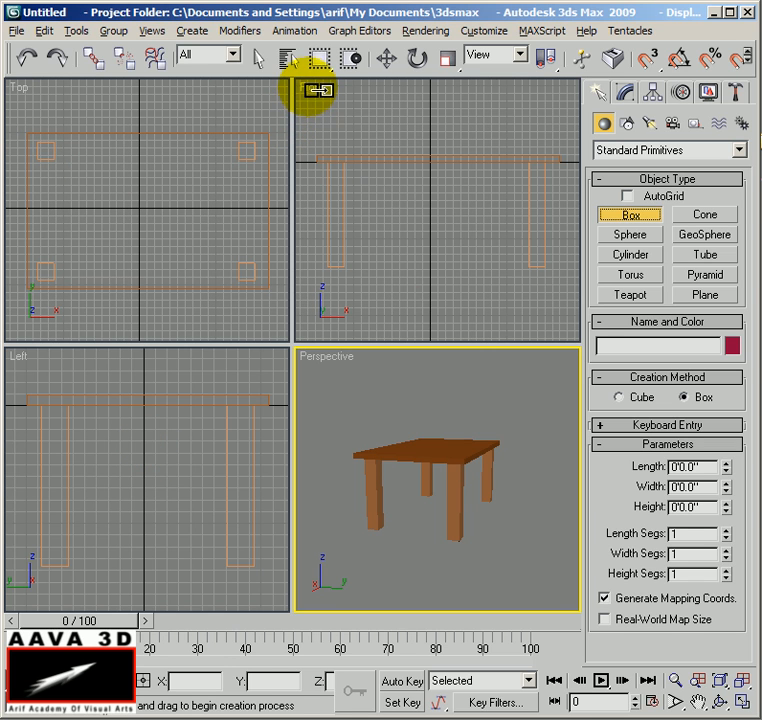
{"action": "left_click", "coordinate": [392, 198]}
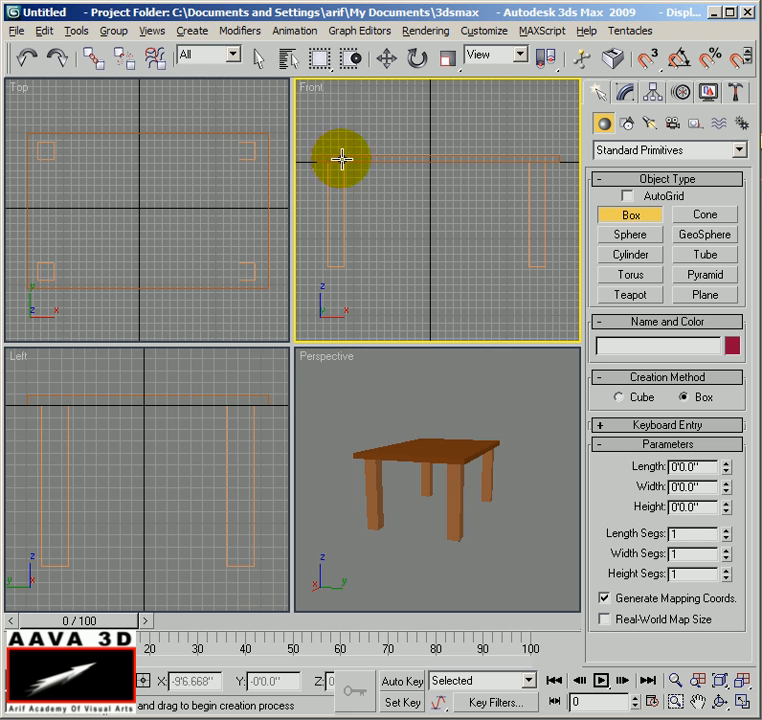
{"action": "left_click_drag", "start_coordinate": [338, 159], "coordinate": [536, 181]}
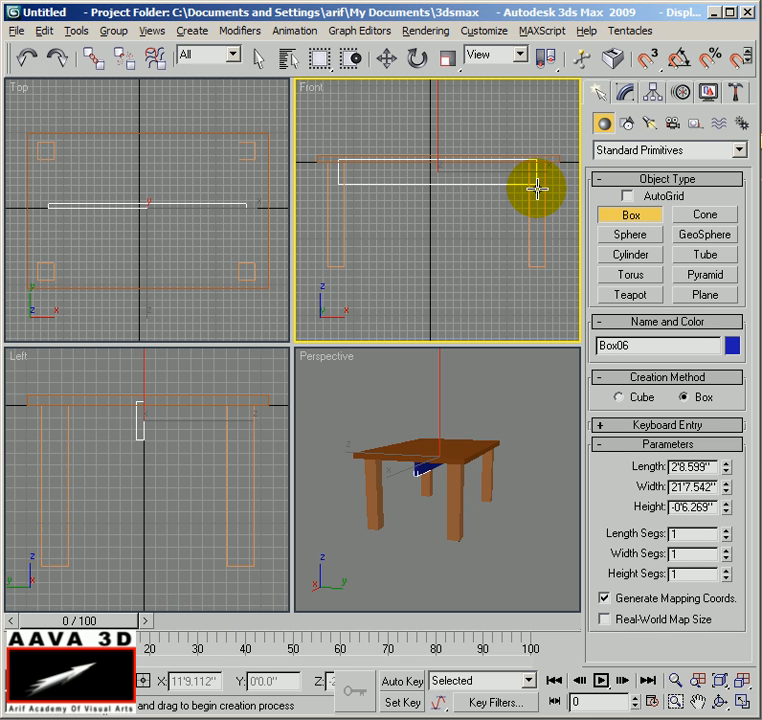
{"action": "left_click", "coordinate": [503, 192]}
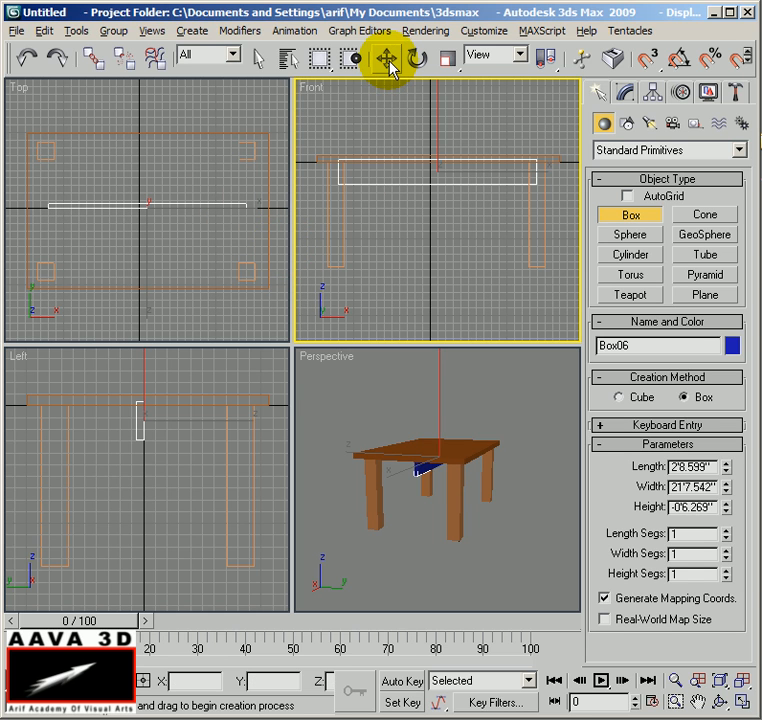
Move the rail along Y in the Top view so it runs between the two front legs, at about Y -7'1"
{"action": "left_click", "coordinate": [633, 217]}
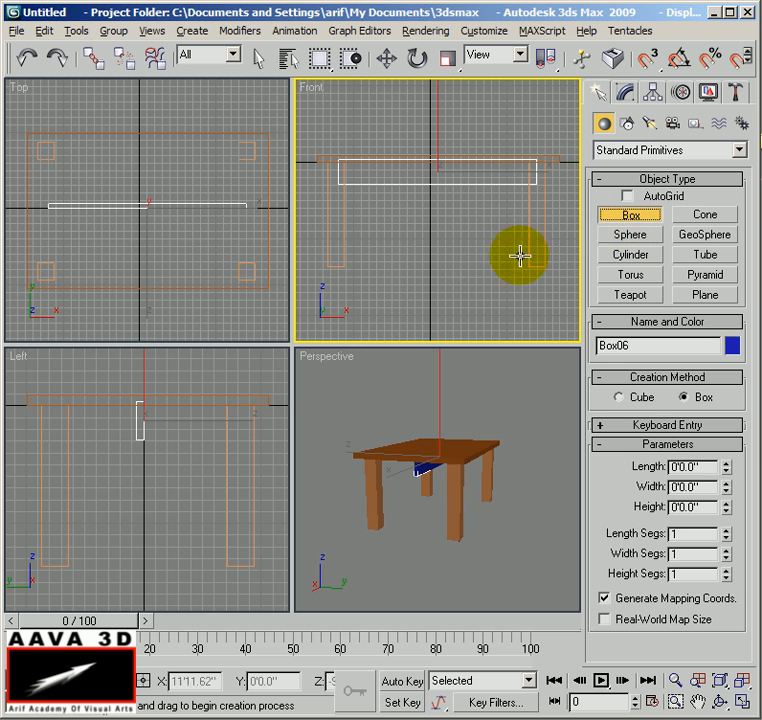
{"action": "key", "text": "w"}
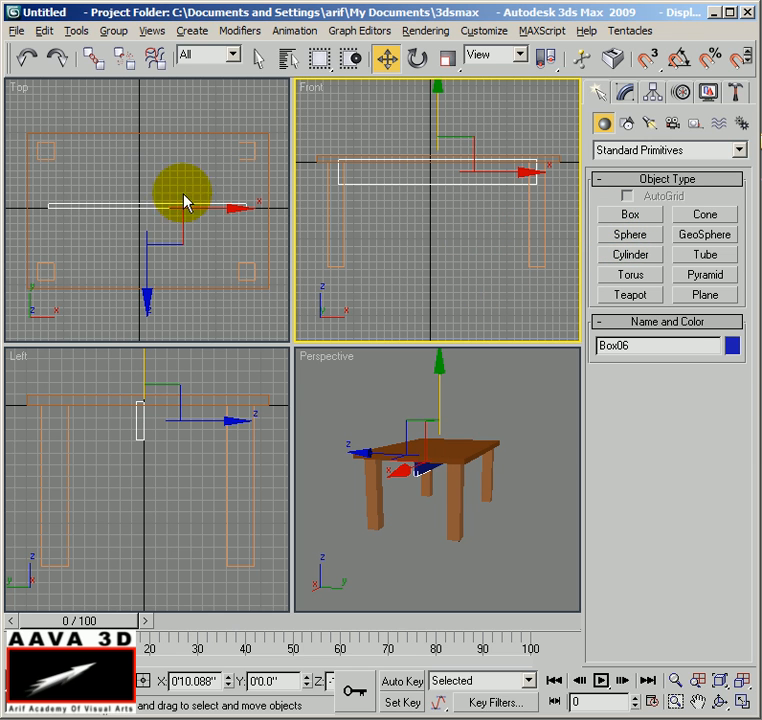
{"action": "right_click", "coordinate": [77, 156]}
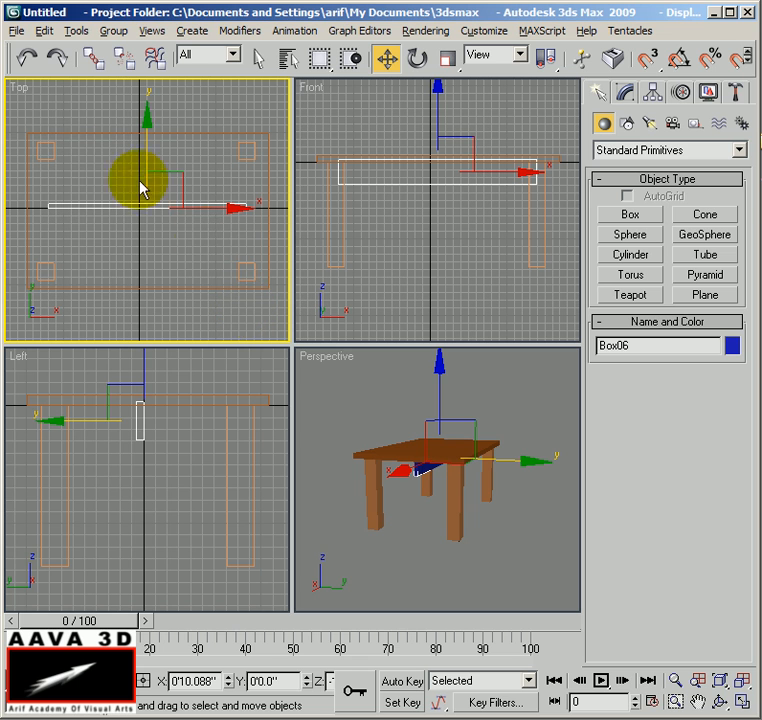
{"action": "left_click_drag", "start_coordinate": [145, 115], "coordinate": [142, 180]}
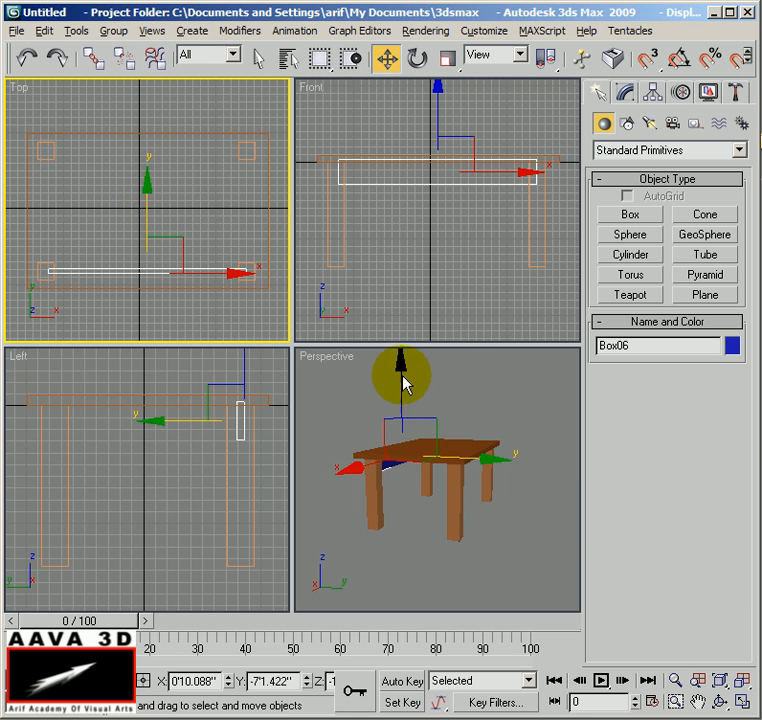
{"action": "left_click", "coordinate": [315, 358]}
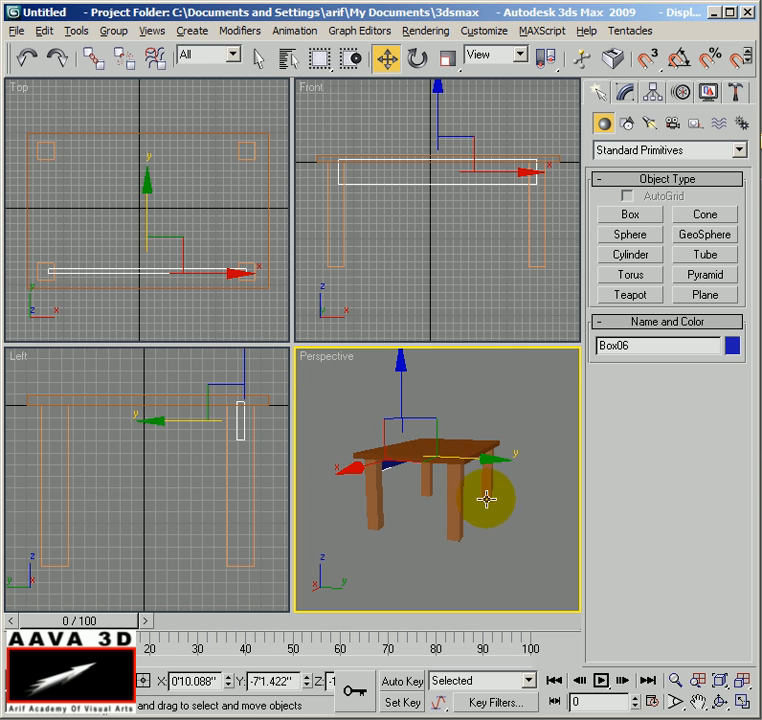
{"action": "middle_click_drag", "start_coordinate": [408, 517], "coordinate": [510, 519], "text": "alt"}
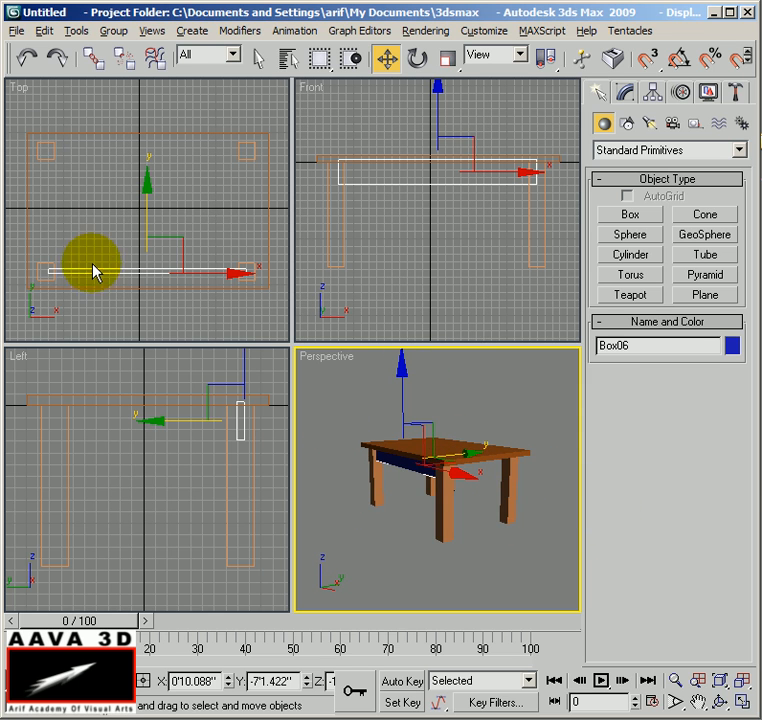
{"action": "middle_click_drag", "start_coordinate": [456, 497], "coordinate": [400, 520], "text": "alt"}
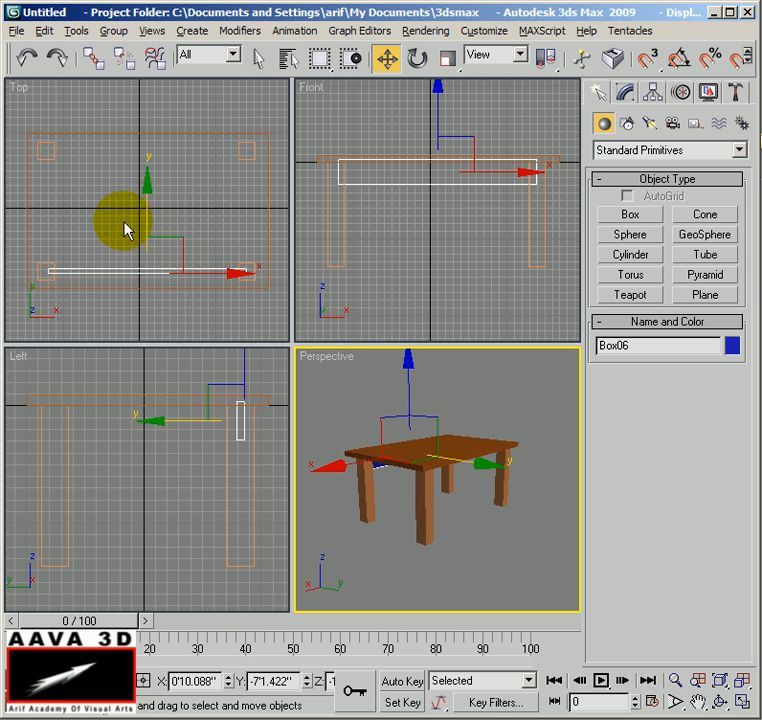
Copy the rail once along Y so the copy runs between the two back legs, then clear the selection
{"action": "right_click", "coordinate": [25, 90]}
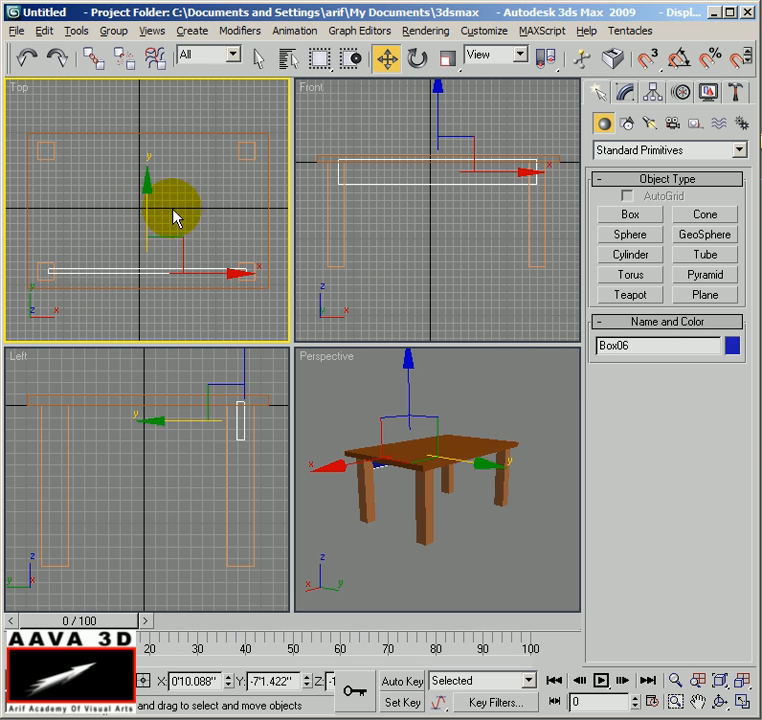
{"action": "left_click_drag", "start_coordinate": [150, 196], "coordinate": [145, 75], "text": "shift"}
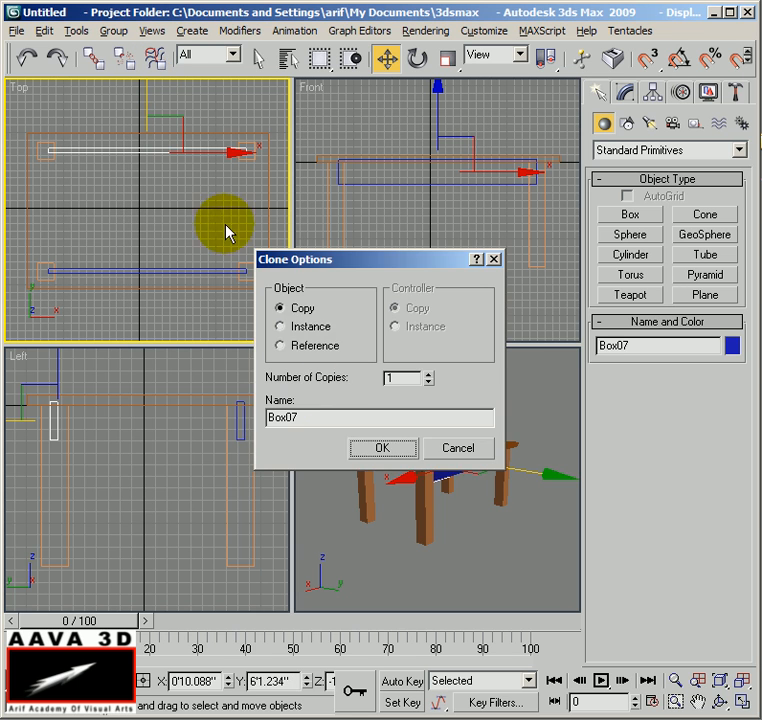
{"action": "left_click", "coordinate": [382, 447]}
{"action": "right_click", "coordinate": [500, 570]}
{"action": "left_click", "coordinate": [500, 566]}
{"action": "middle_click_drag", "start_coordinate": [381, 532], "coordinate": [378, 478], "text": "alt"}
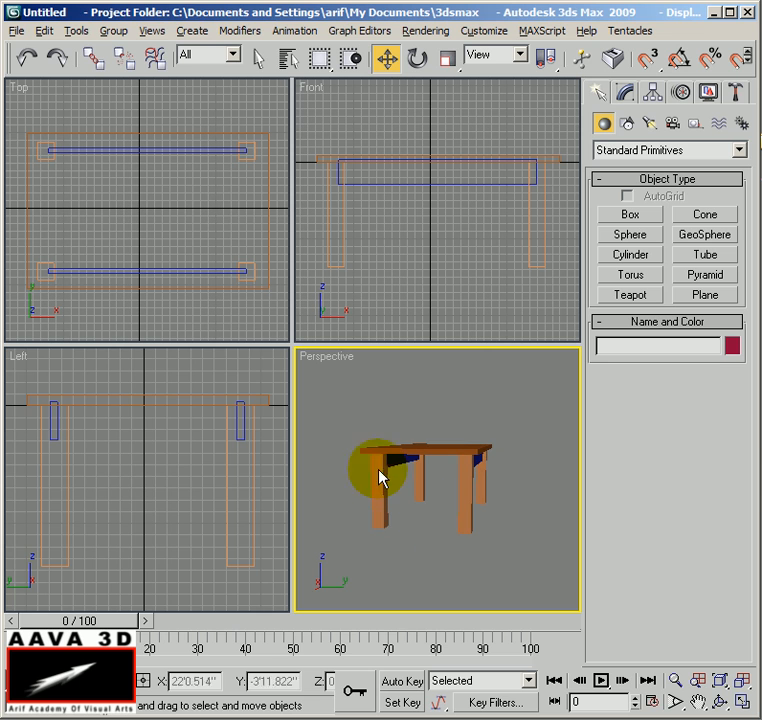
Select the back rail and activate the Rotate tool in the Top view
{"action": "left_click", "coordinate": [153, 149]}
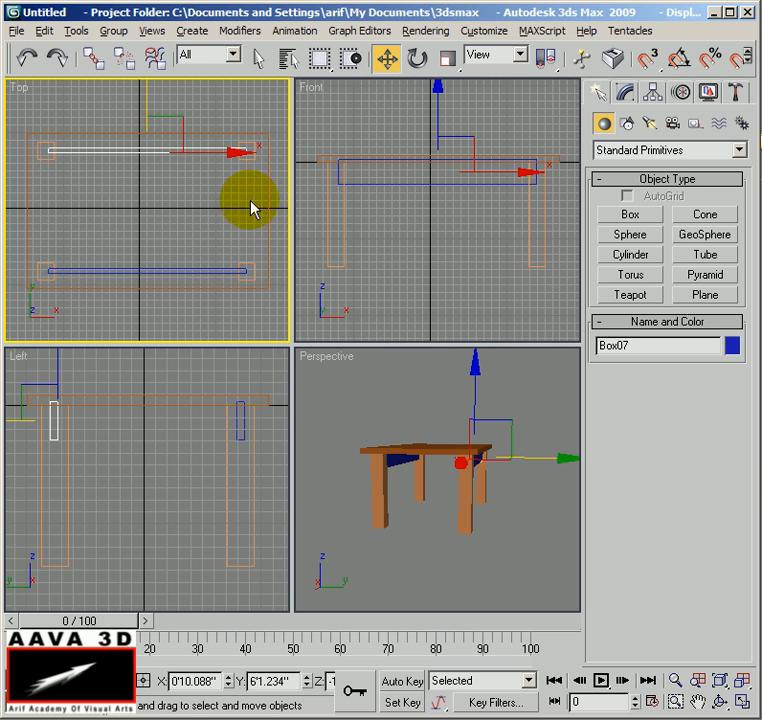
{"action": "mouse_move", "coordinate": [430, 481]}
{"action": "middle_mouse_down", "text": "alt"}
{"action": "mouse_move", "coordinate": [401, 519]}
{"action": "mouse_move", "coordinate": [426, 472]}
{"action": "middle_mouse_up", "text": "alt"}
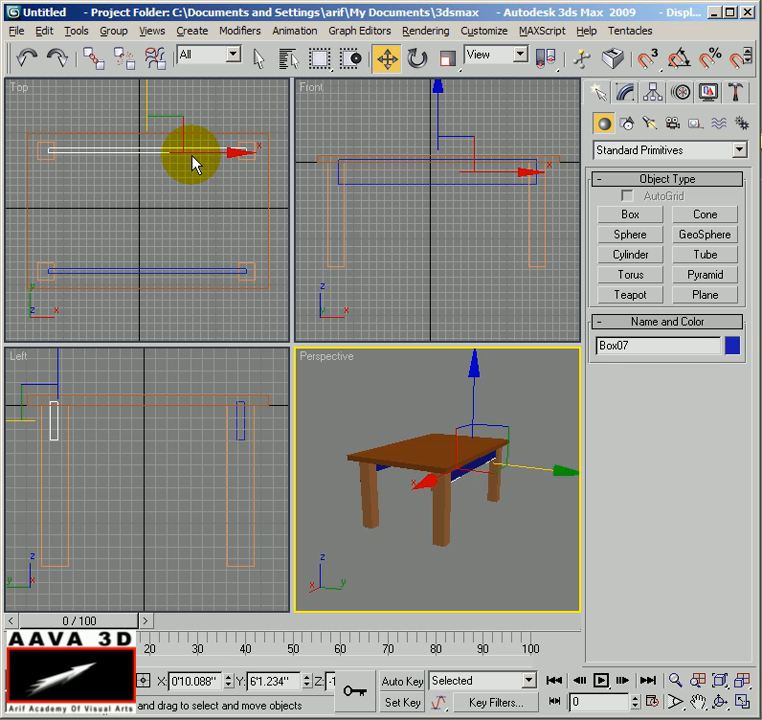
{"action": "left_click", "coordinate": [418, 61]}
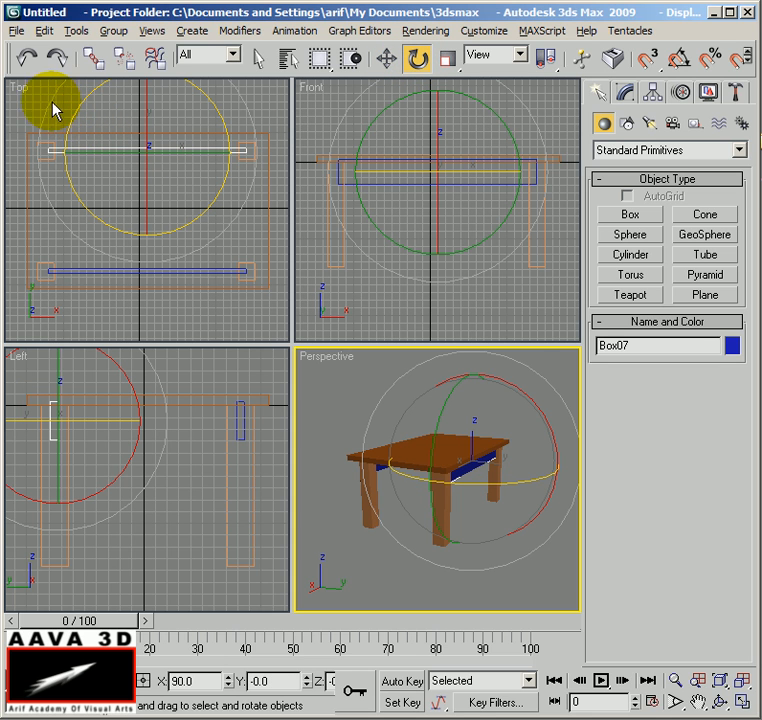
{"action": "left_click", "coordinate": [18, 86]}
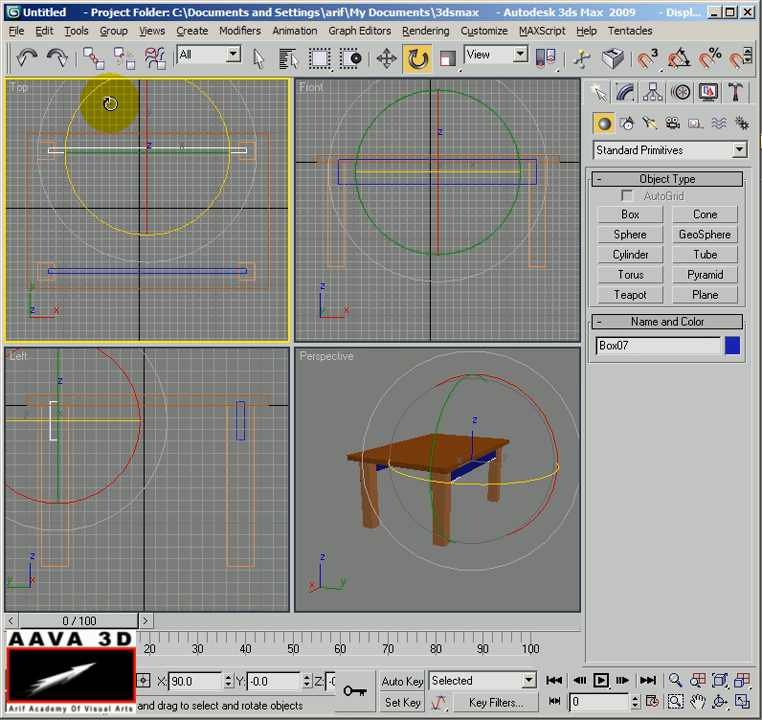
{"action": "mouse_move", "coordinate": [87, 103]}
{"action": "left_mouse_down", "text": "shift"}
{"action": "mouse_move", "coordinate": [77, 114]}
{"action": "mouse_move", "coordinate": [73, 150]}
{"action": "mouse_move", "coordinate": [108, 314]}
{"action": "mouse_move", "coordinate": [116, 337]}
{"action": "mouse_move", "coordinate": [124, 335]}
{"action": "left_mouse_up", "text": "shift"}
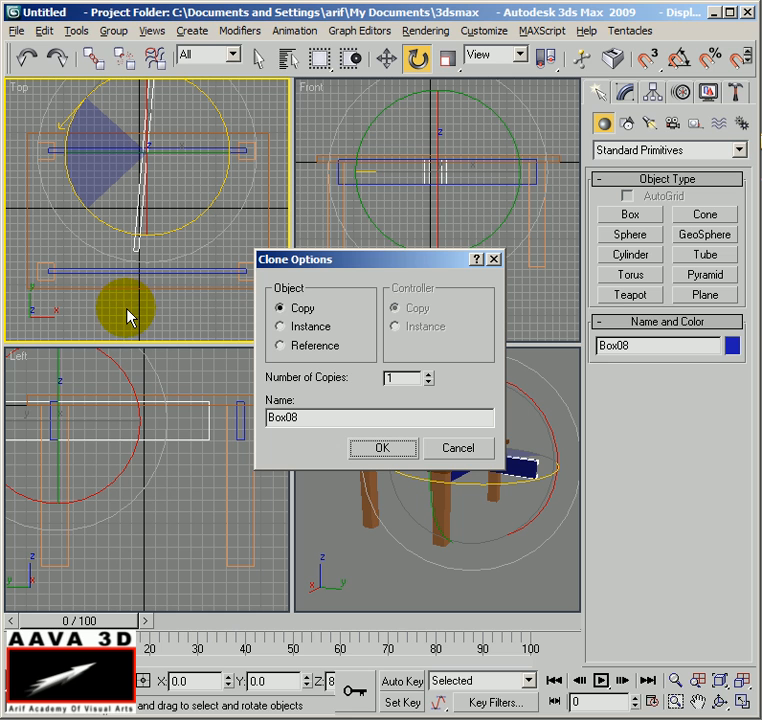
{"action": "left_click", "coordinate": [462, 449]}
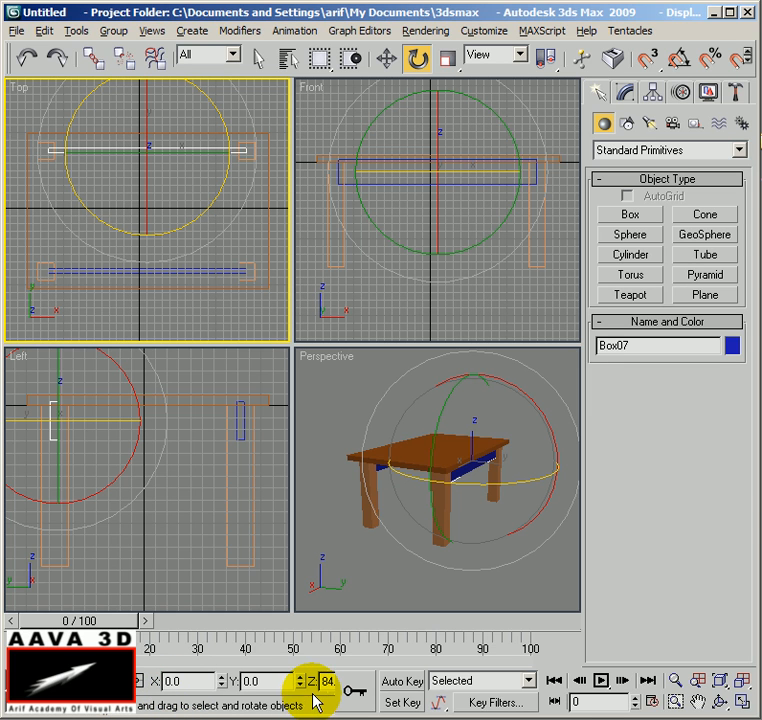
{"action": "left_click", "coordinate": [272, 686]}
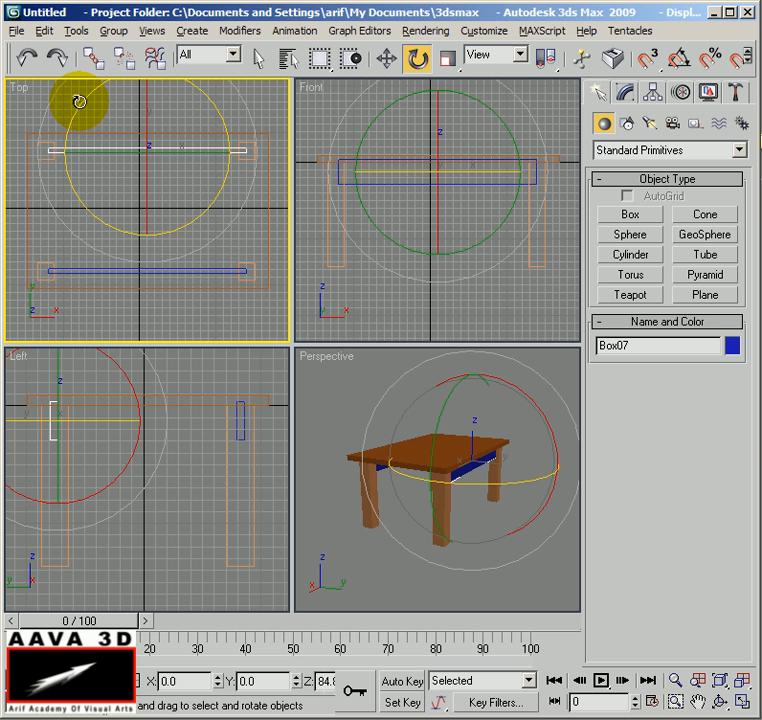
Make one copy of the back rail rotated 90 degrees about Z and move it in line with the legs at the table's +X end
{"action": "mouse_move", "coordinate": [80, 102]}
{"action": "left_mouse_down", "text": "shift"}
{"action": "mouse_move", "coordinate": [61, 146]}
{"action": "mouse_move", "coordinate": [77, 311]}
{"action": "mouse_move", "coordinate": [84, 305]}
{"action": "left_mouse_up", "text": "shift"}
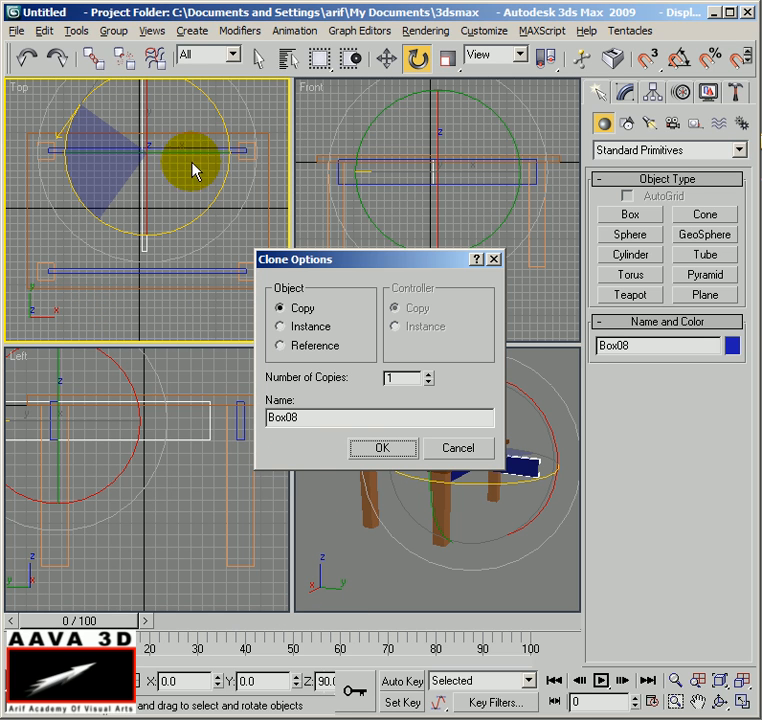
{"action": "left_click", "coordinate": [382, 449]}
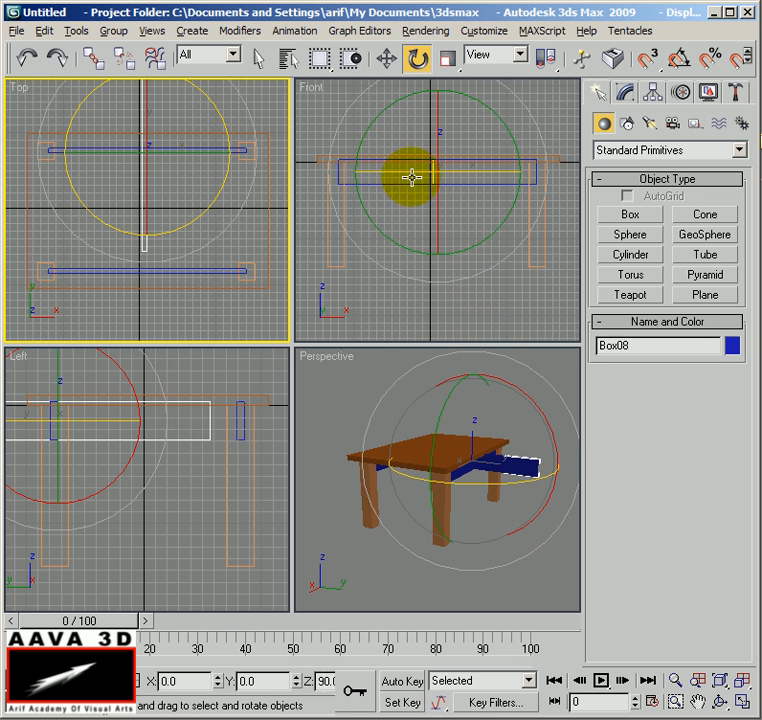
{"action": "left_click_drag", "start_coordinate": [500, 72], "coordinate": [328, 71]}
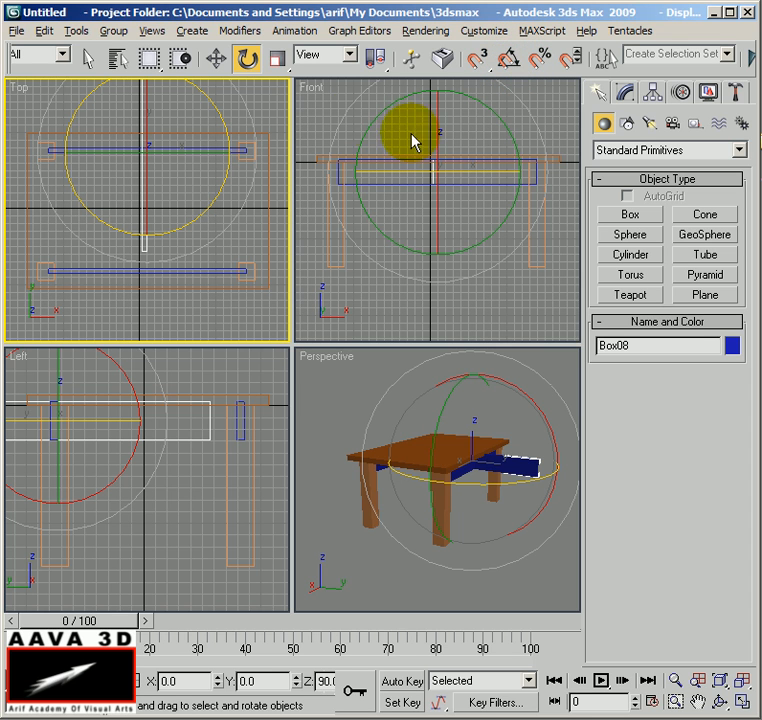
{"action": "left_click", "coordinate": [215, 60]}
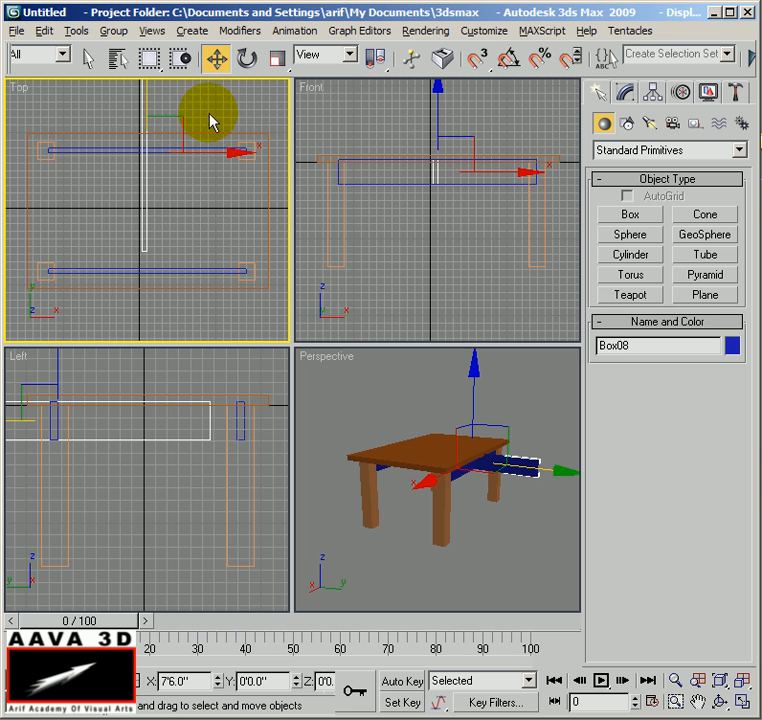
{"action": "left_click_drag", "start_coordinate": [181, 124], "coordinate": [281, 177]}
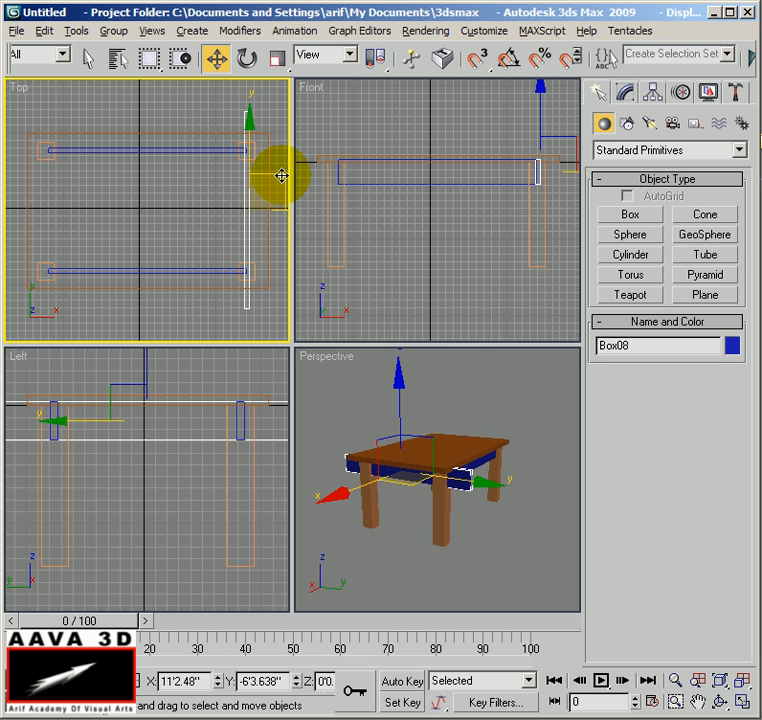
{"action": "left_click_drag", "start_coordinate": [281, 176], "coordinate": [281, 175]}
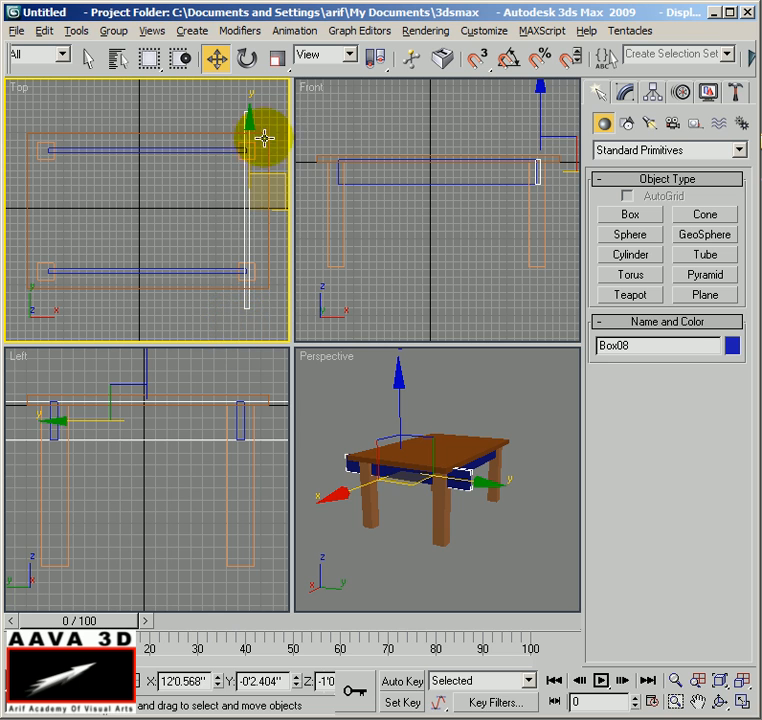
Shorten the +X end rail to about 13'8" wide so it fits between the long rails, and copy it once along X to the opposite legs
{"action": "left_click", "coordinate": [626, 93]}
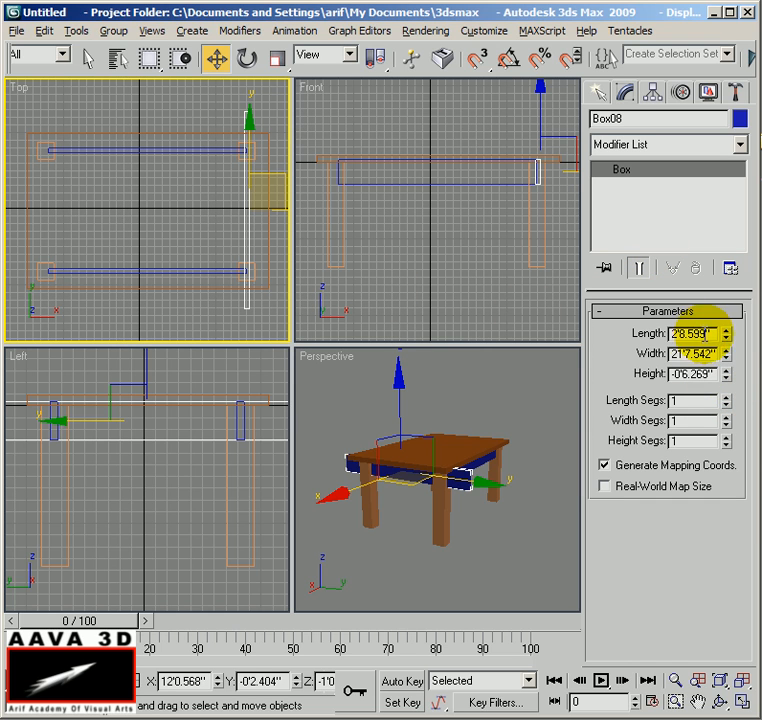
{"action": "left_click_drag", "start_coordinate": [726, 353], "coordinate": [726, 373]}
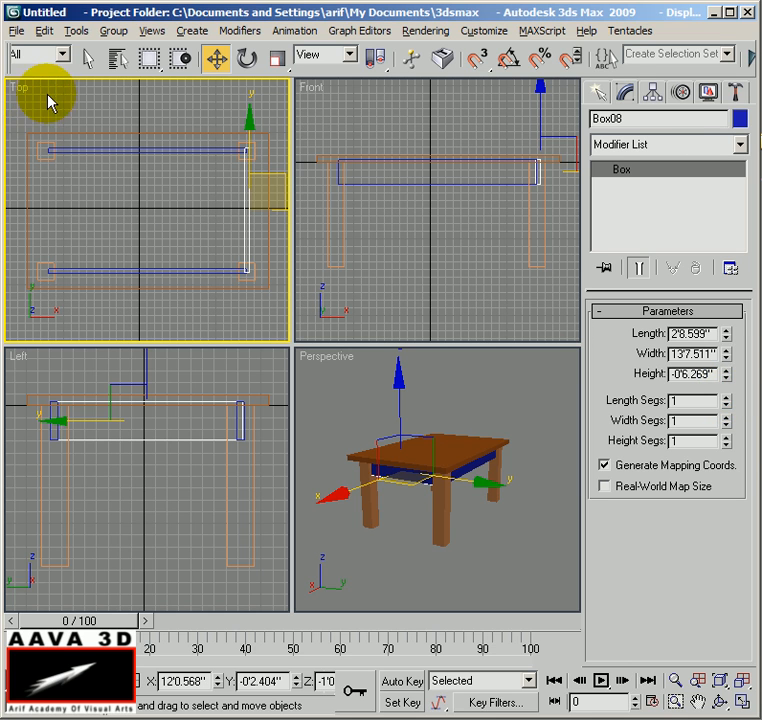
{"action": "middle_click_drag", "start_coordinate": [212, 225], "coordinate": [199, 216]}
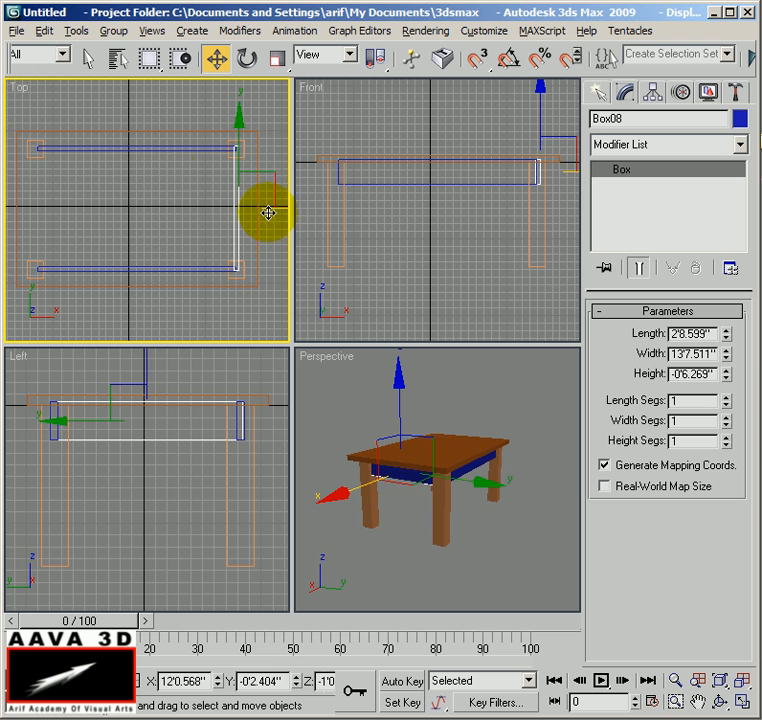
{"action": "left_click_drag", "start_coordinate": [283, 212], "coordinate": [84, 204], "text": "shift"}
{"action": "left_click", "coordinate": [372, 447]}
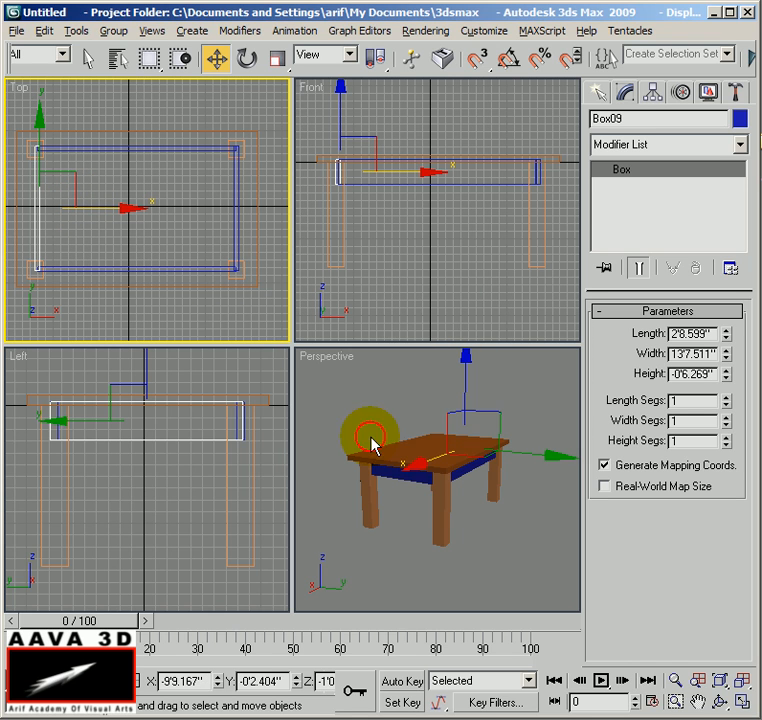
Examine the table with its four rails from several sides in a maximized Perspective view, with nothing selected
{"action": "left_click", "coordinate": [310, 358]}
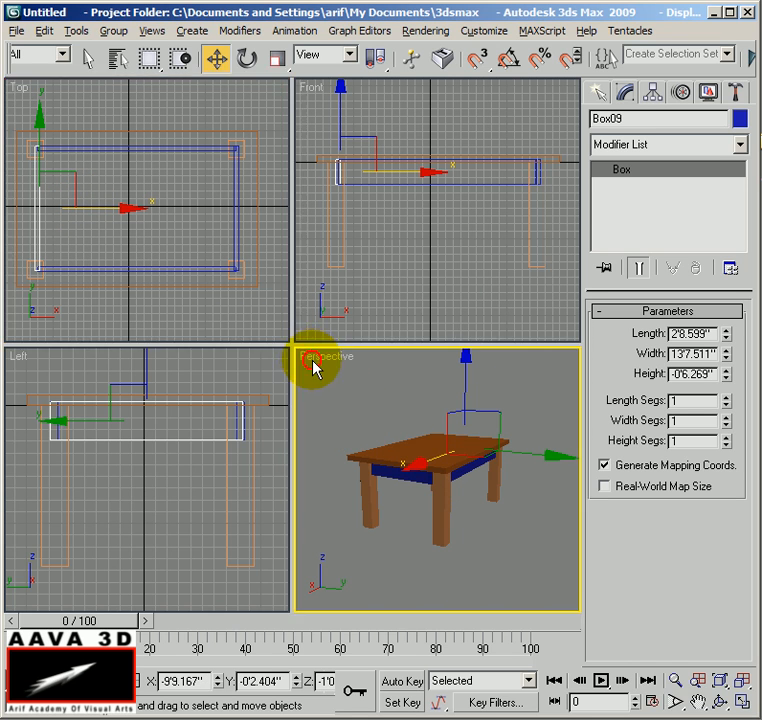
{"action": "key", "text": "alt+w"}
{"action": "middle_click_drag", "start_coordinate": [372, 492], "coordinate": [408, 404], "text": "alt"}
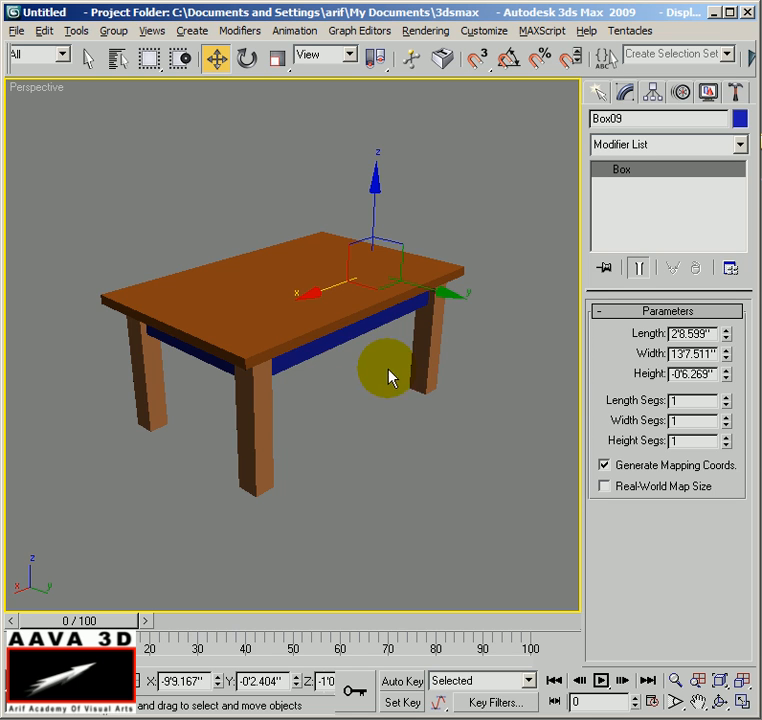
{"action": "middle_click_drag", "start_coordinate": [305, 458], "coordinate": [180, 342], "text": "alt"}
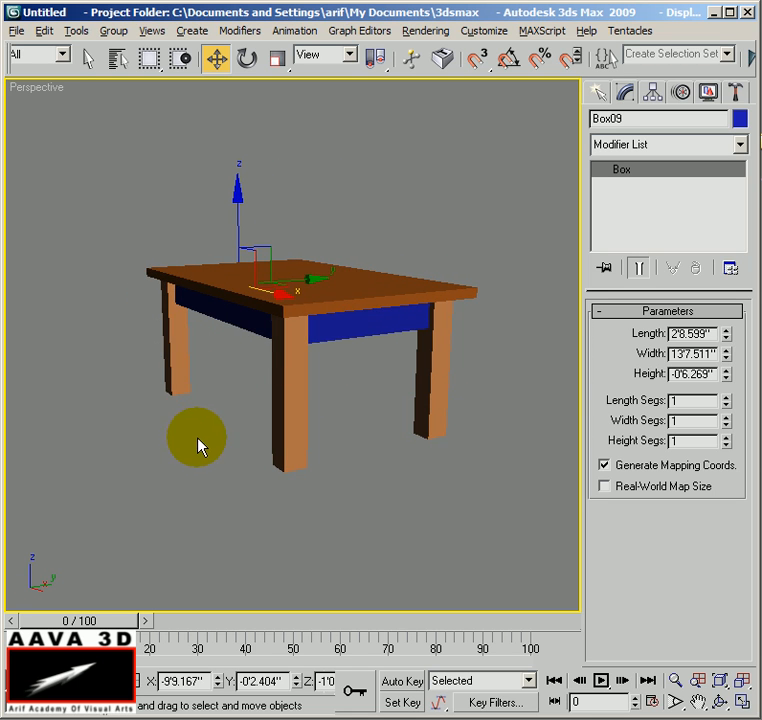
{"action": "middle_click_drag", "start_coordinate": [167, 432], "coordinate": [277, 419], "text": "alt"}
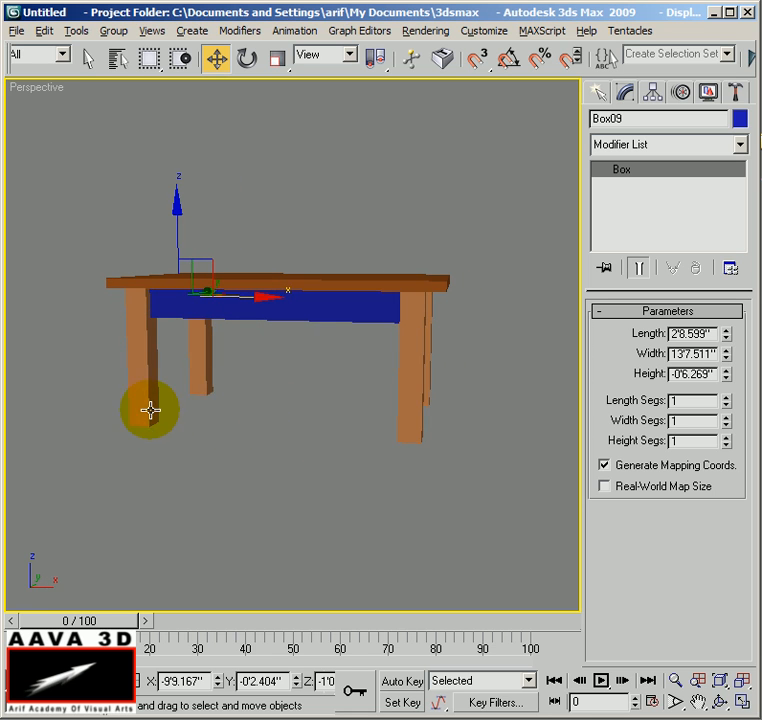
{"action": "middle_click_drag", "start_coordinate": [152, 402], "coordinate": [252, 422], "text": "alt"}
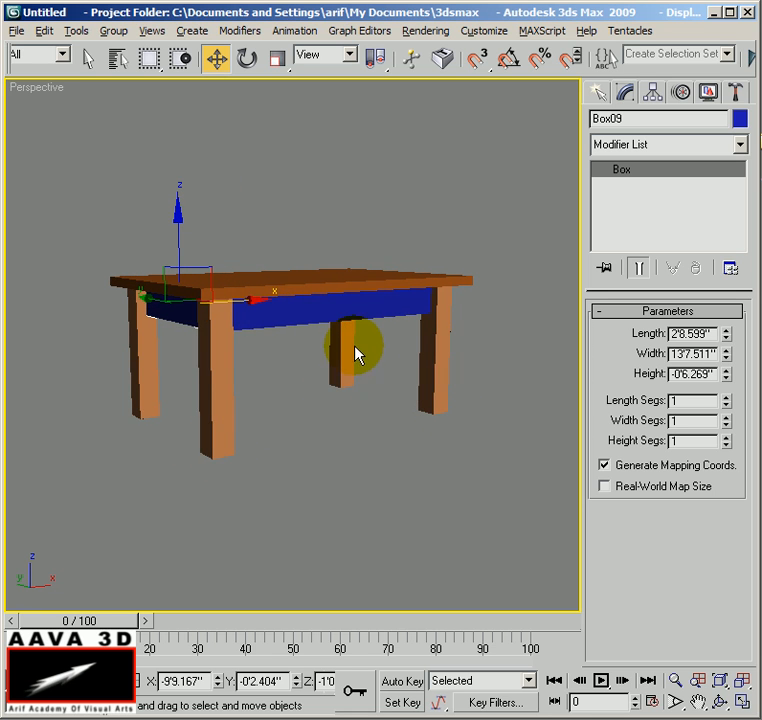
{"action": "middle_click_drag", "start_coordinate": [347, 368], "coordinate": [422, 392], "text": "alt"}
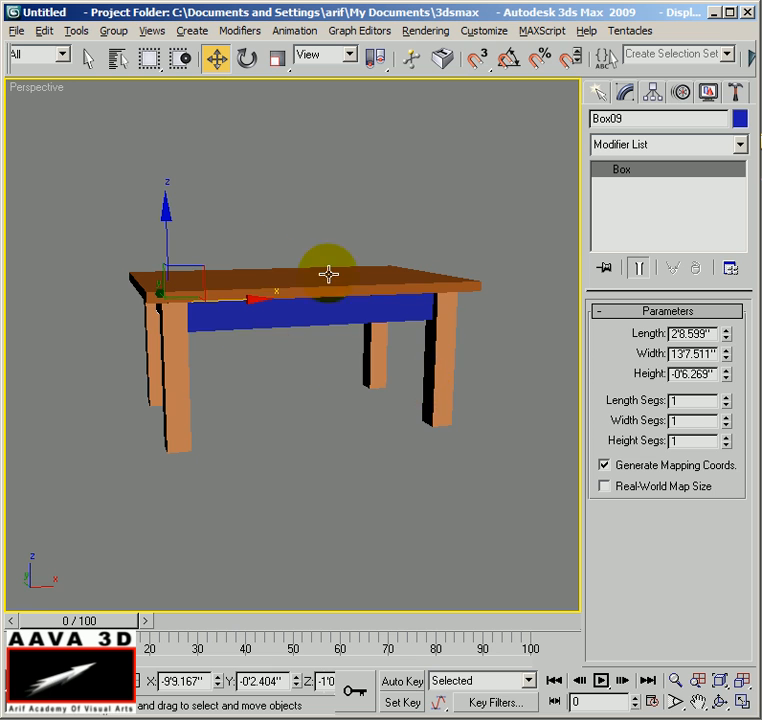
{"action": "middle_click_drag", "start_coordinate": [273, 410], "coordinate": [357, 403], "text": "alt"}
{"action": "scroll", "coordinate": [374, 416], "scroll_direction": "down", "scroll_amount": 3}
{"action": "scroll", "coordinate": [368, 428], "scroll_direction": "up", "scroll_amount": 3}
{"action": "scroll", "coordinate": [355, 420], "scroll_direction": "down", "scroll_amount": 2}
{"action": "left_click", "coordinate": [281, 446]}
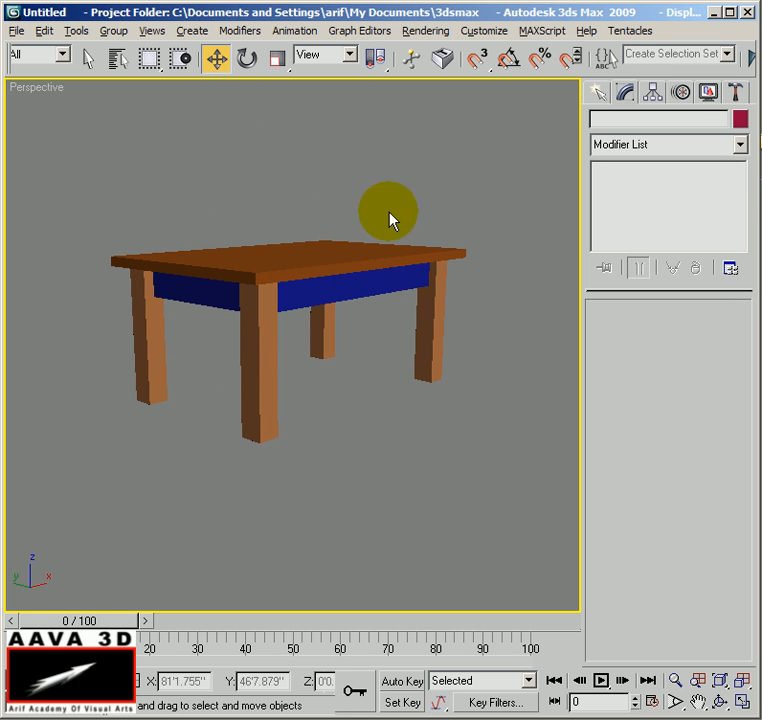
{"action": "middle_click_drag", "start_coordinate": [350, 371], "coordinate": [292, 372], "text": "alt"}
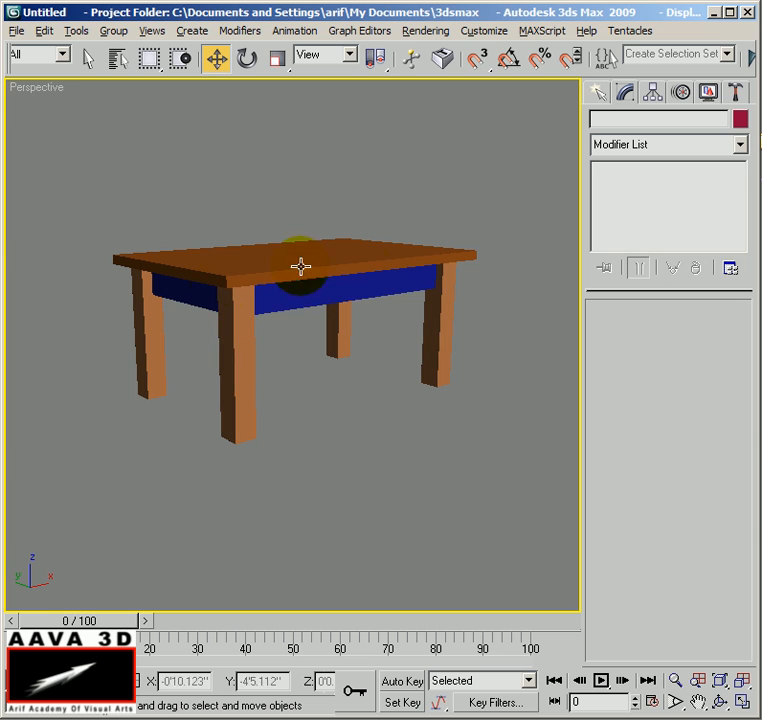
Try to move the front leg at the table's +X end along X by itself, and clear the selection
{"action": "left_click", "coordinate": [439, 359]}
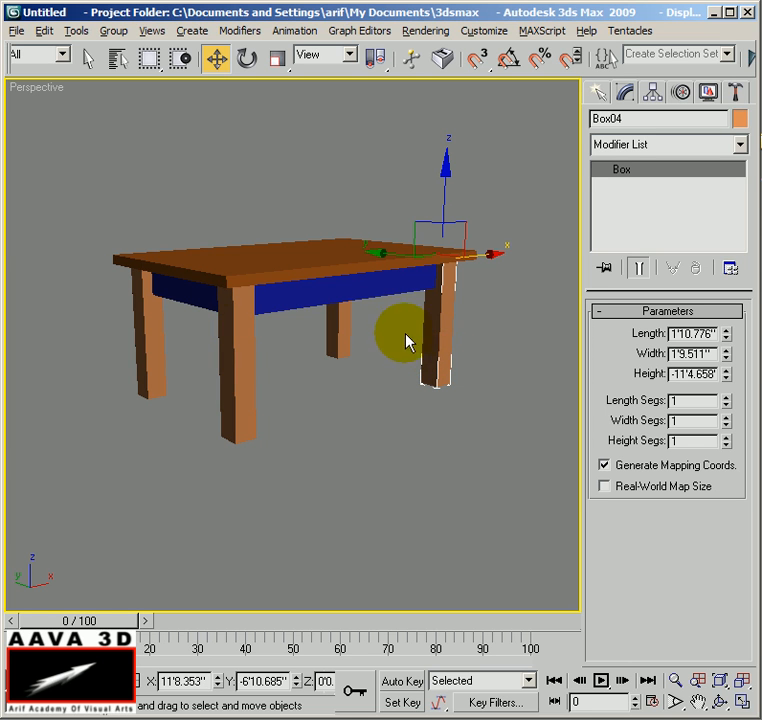
{"action": "left_click_drag", "start_coordinate": [489, 256], "coordinate": [510, 258]}
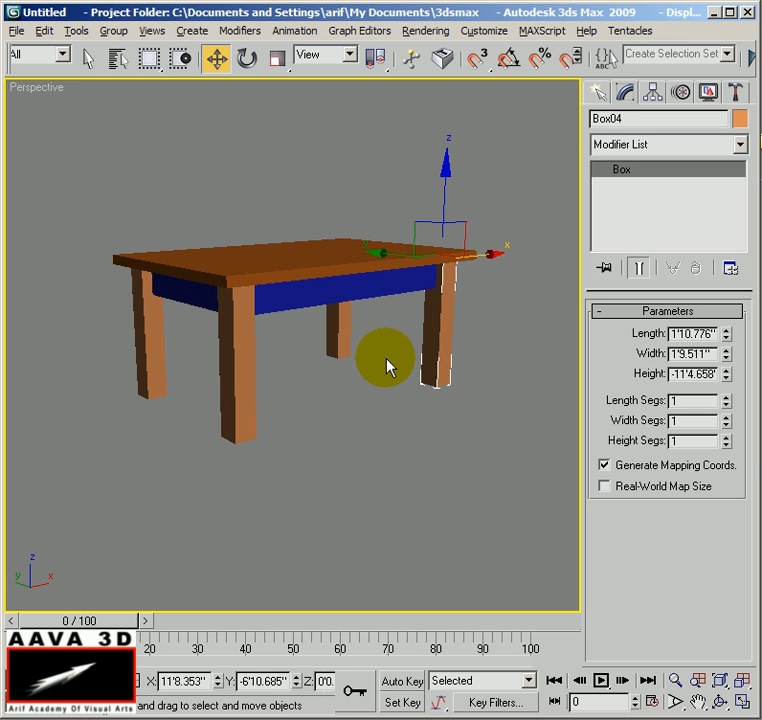
{"action": "left_click", "coordinate": [350, 428]}
Try to move all nine table parts together as a loose selection, undo the move and clear the selection
{"action": "left_click_drag", "start_coordinate": [85, 137], "coordinate": [551, 522]}
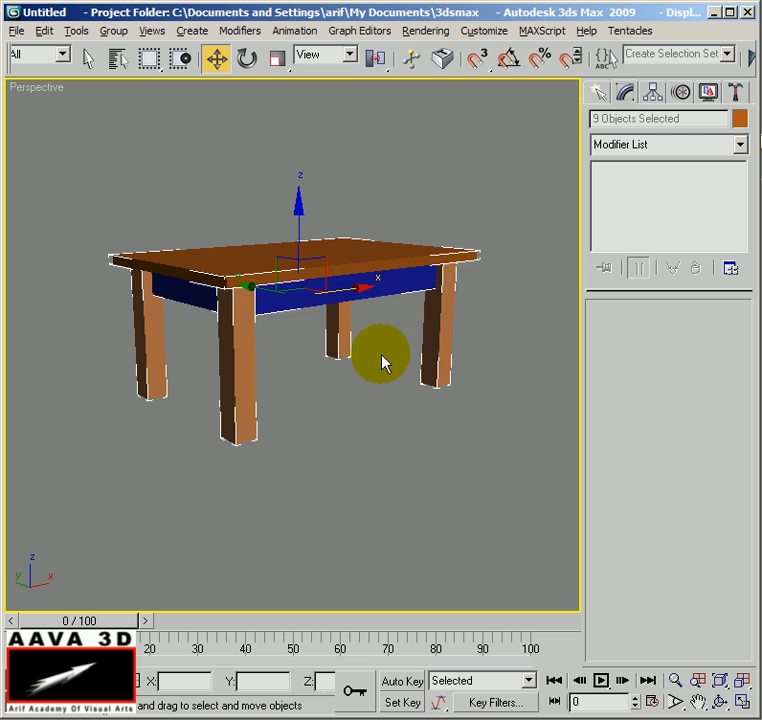
{"action": "left_click_drag", "start_coordinate": [335, 291], "coordinate": [369, 309]}
{"action": "key", "text": "ctrl+z"}
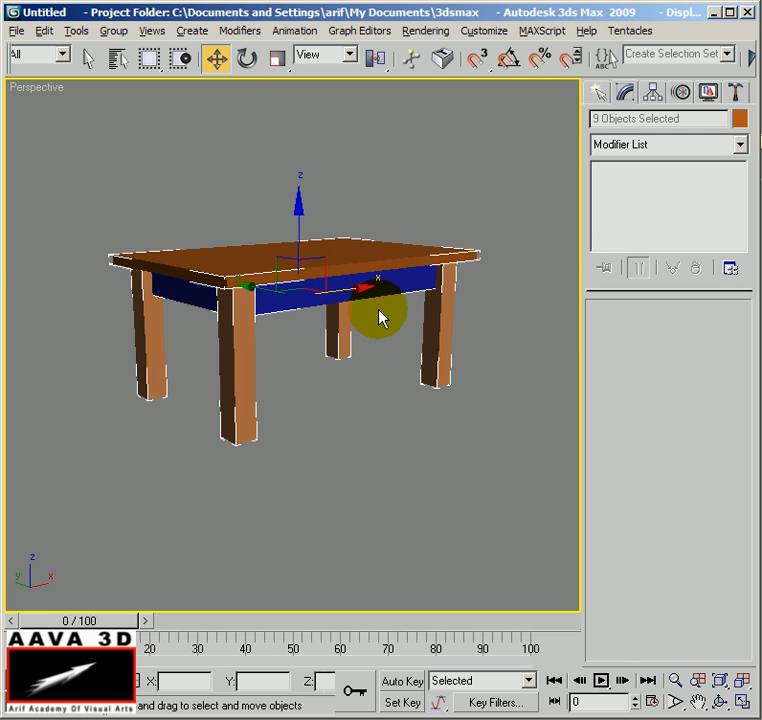
{"action": "left_click", "coordinate": [361, 442]}
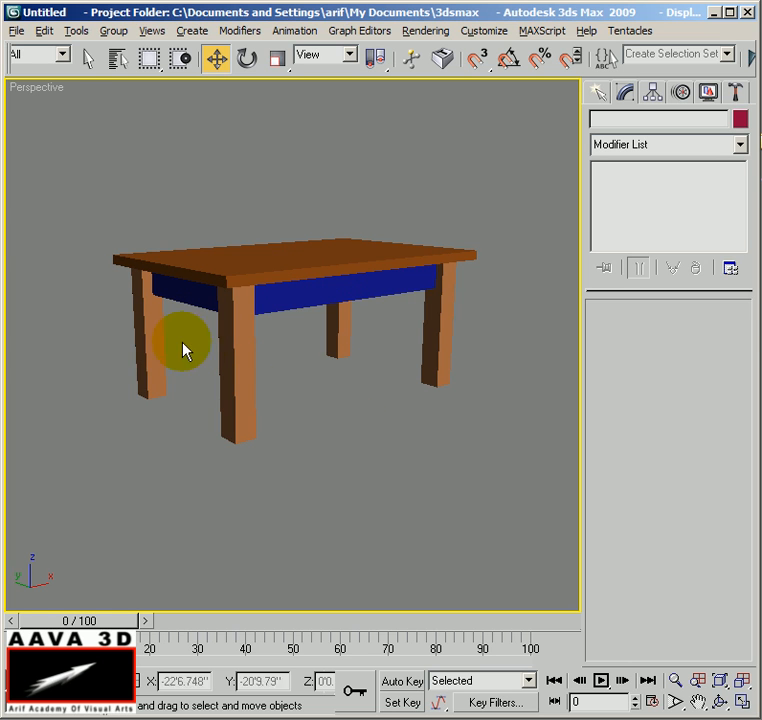
{"action": "left_click_drag", "start_coordinate": [100, 155], "coordinate": [481, 488]}
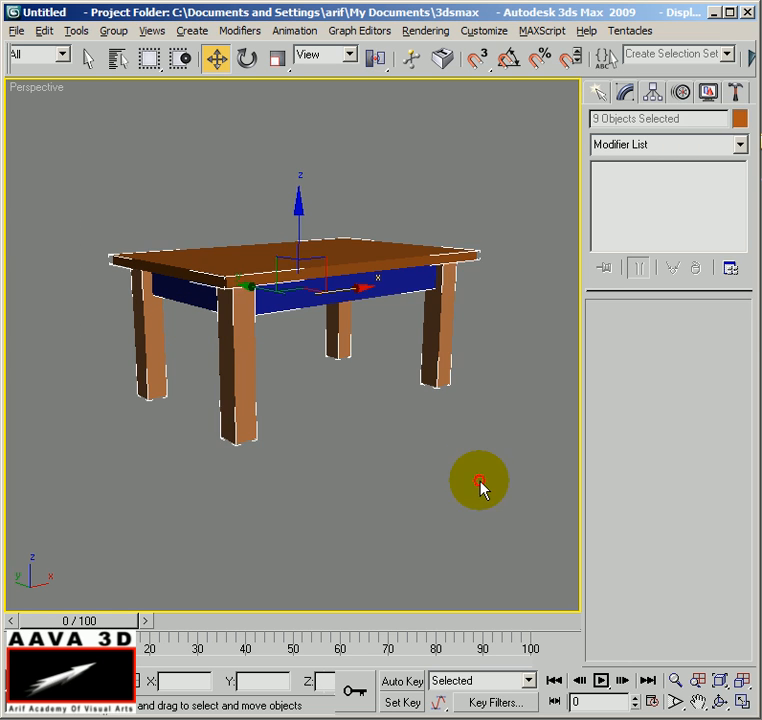
{"action": "left_click", "coordinate": [363, 368]}
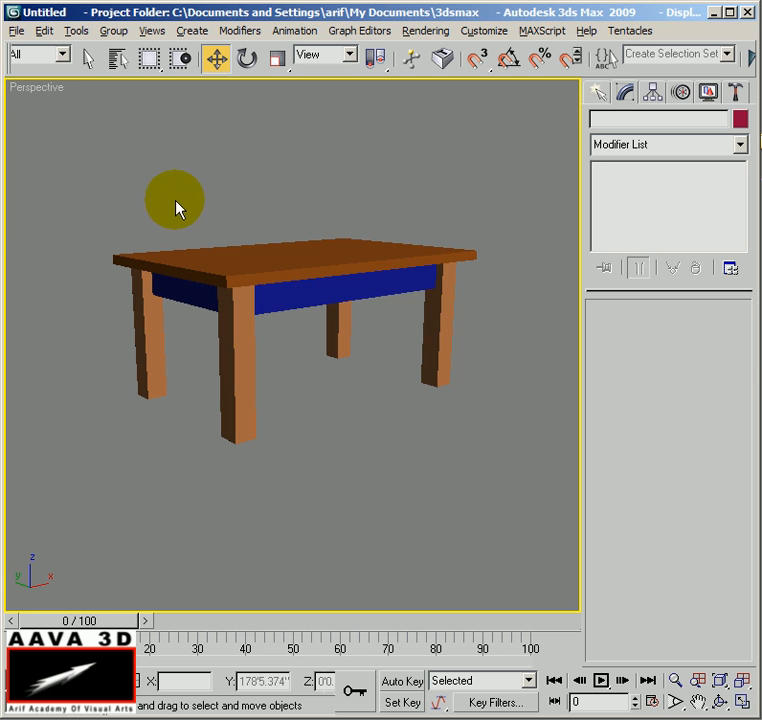
Select all nine parts of the table and group them under the name Table
{"action": "left_click_drag", "start_coordinate": [74, 126], "coordinate": [303, 259]}
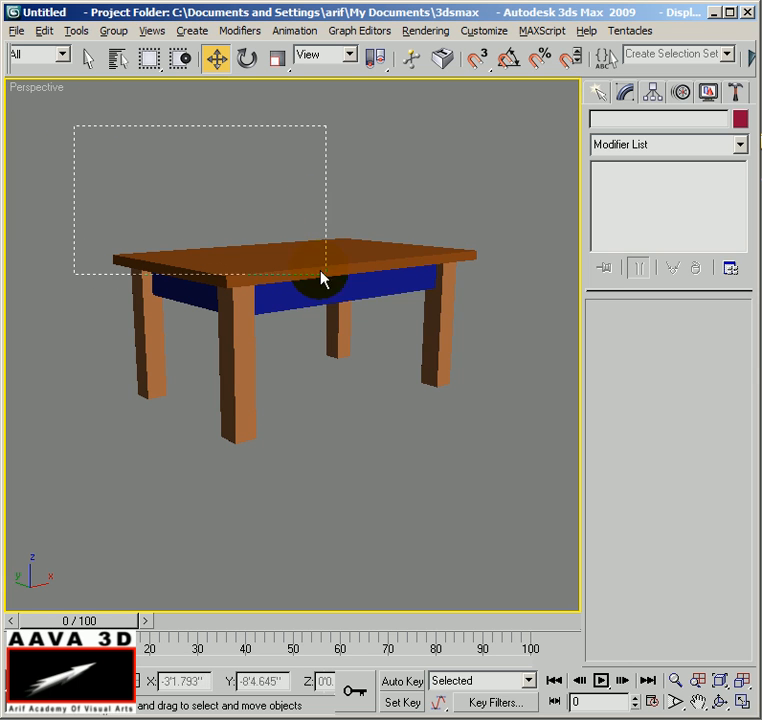
{"action": "left_click_drag", "start_coordinate": [416, 397], "coordinate": [532, 545]}
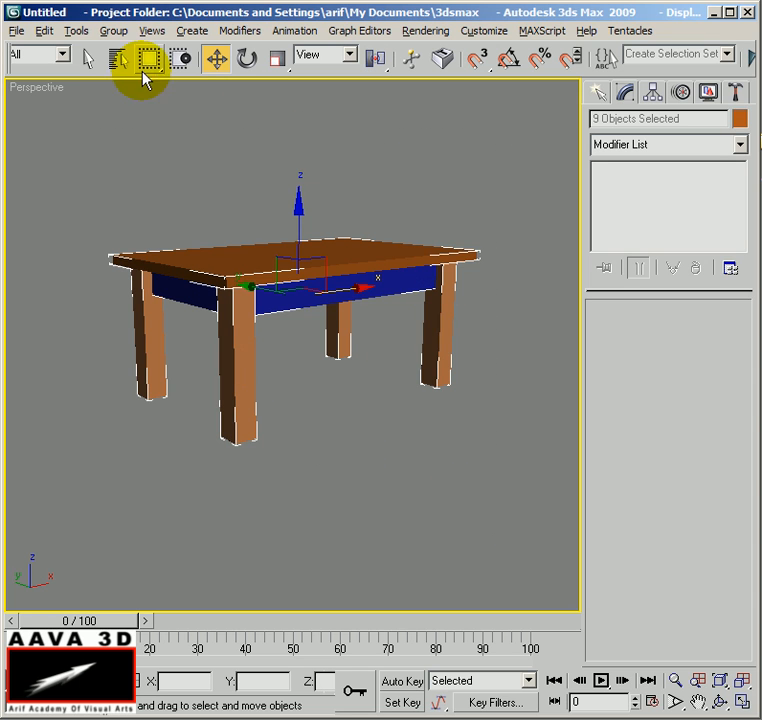
{"action": "left_click", "coordinate": [104, 24]}
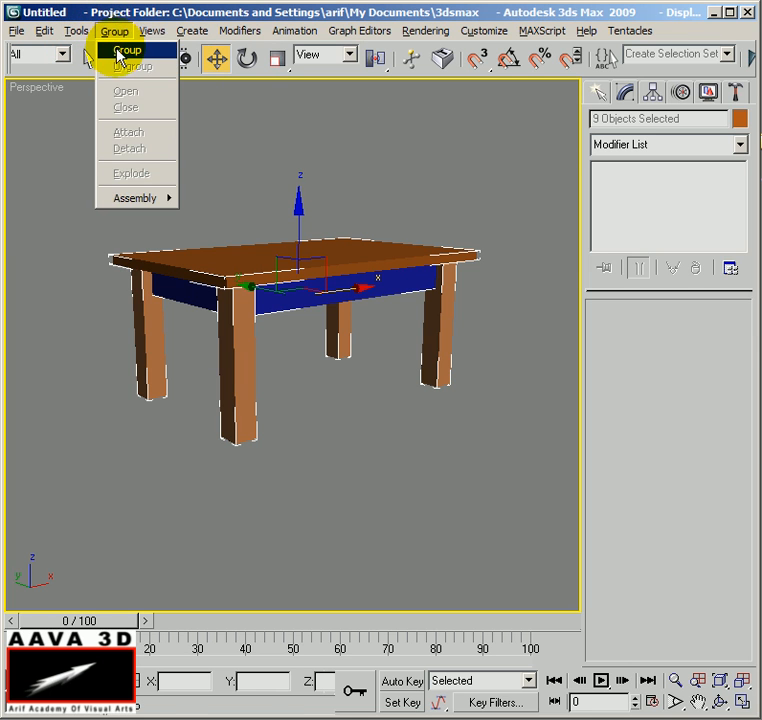
{"action": "left_click", "coordinate": [124, 50]}
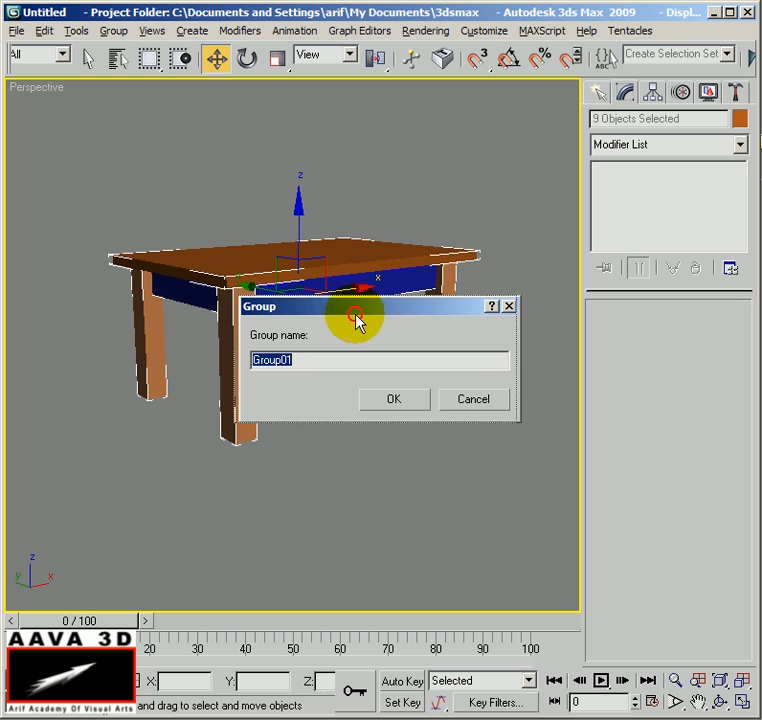
{"action": "left_click_drag", "start_coordinate": [360, 318], "coordinate": [317, 373]}
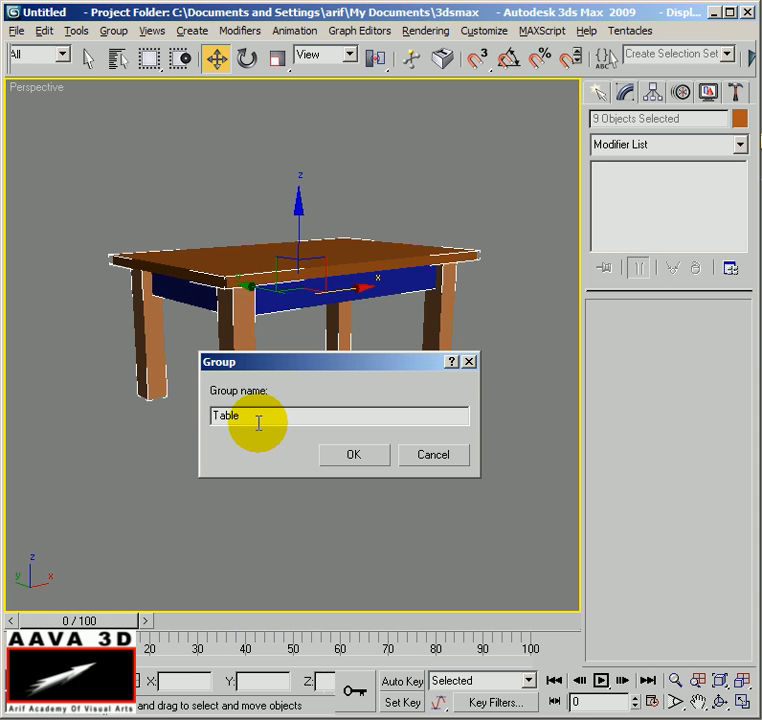
{"action": "key", "text": "Return"}
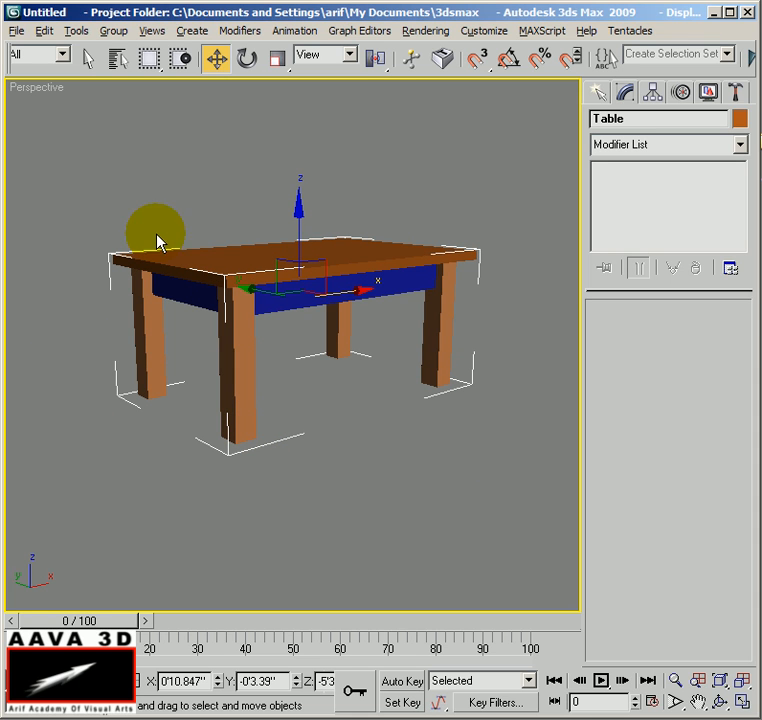
Reselect the Table group through one of its parts and move it about 1'2" along X
{"action": "left_click", "coordinate": [449, 465]}
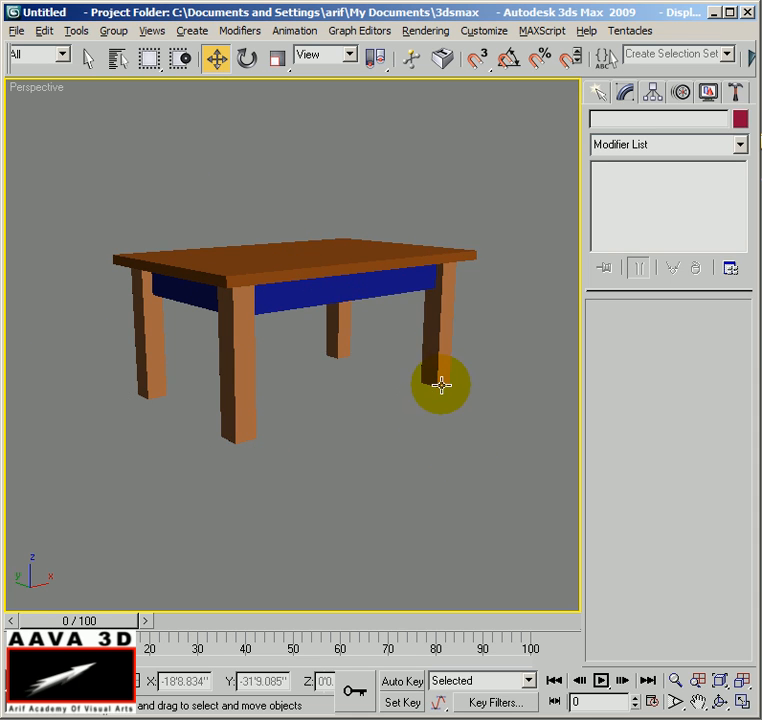
{"action": "left_click", "coordinate": [279, 406]}
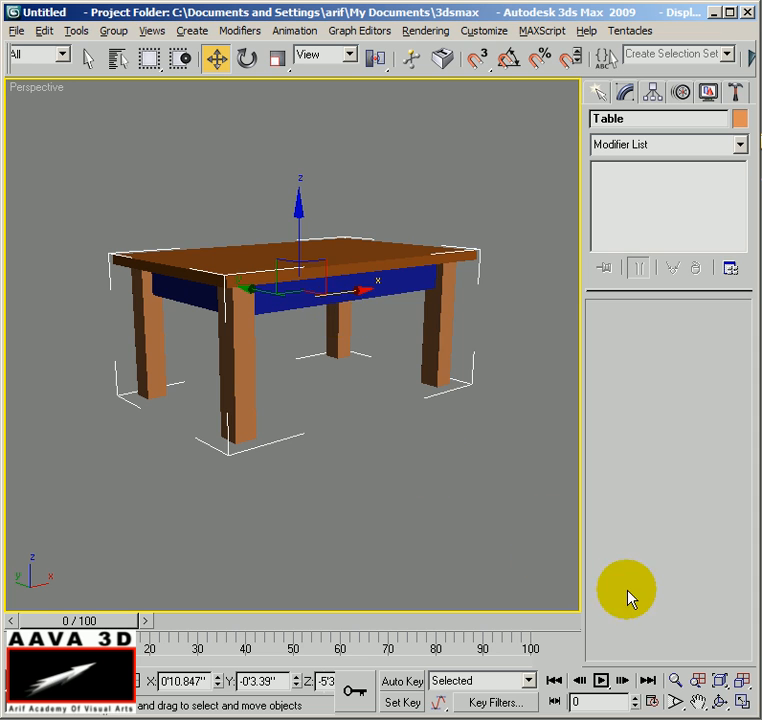
{"action": "left_click", "coordinate": [372, 408]}
{"action": "left_click", "coordinate": [358, 292]}
{"action": "mouse_move", "coordinate": [358, 292]}
{"action": "left_mouse_down"}
{"action": "mouse_move", "coordinate": [441, 294]}
{"action": "mouse_move", "coordinate": [289, 313]}
{"action": "mouse_move", "coordinate": [366, 294]}
{"action": "left_mouse_up"}
Restore the four-viewport layout and raise the Table group about 11'6" in the Front view so its legs stand on the ground line
{"action": "left_click", "coordinate": [742, 700]}
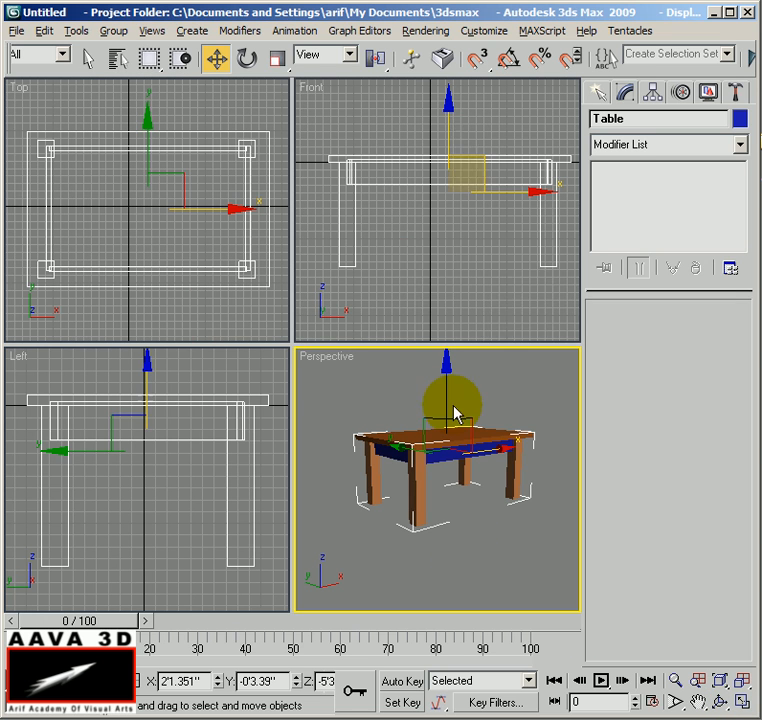
{"action": "middle_click_drag", "start_coordinate": [452, 157], "coordinate": [459, 213]}
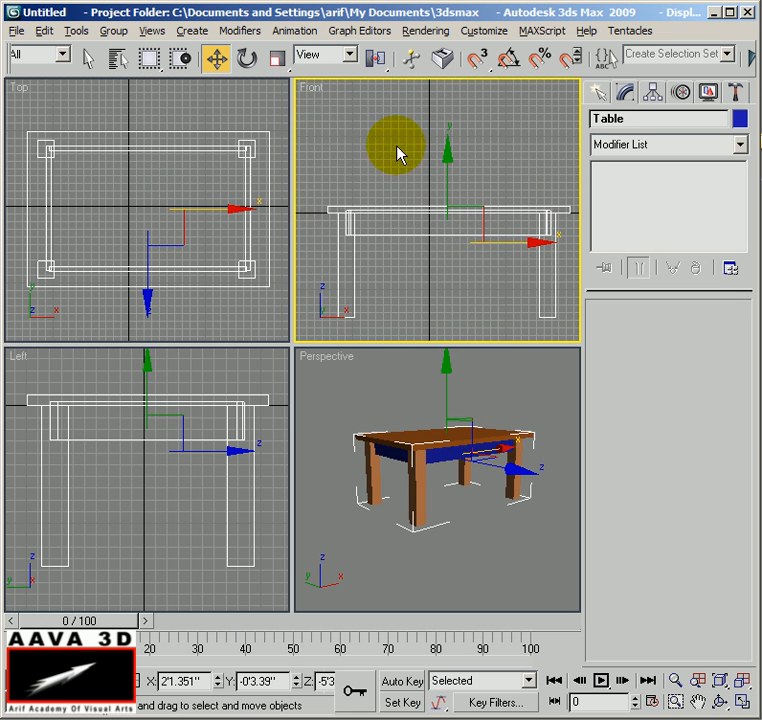
{"action": "left_click_drag", "start_coordinate": [449, 170], "coordinate": [449, 63]}
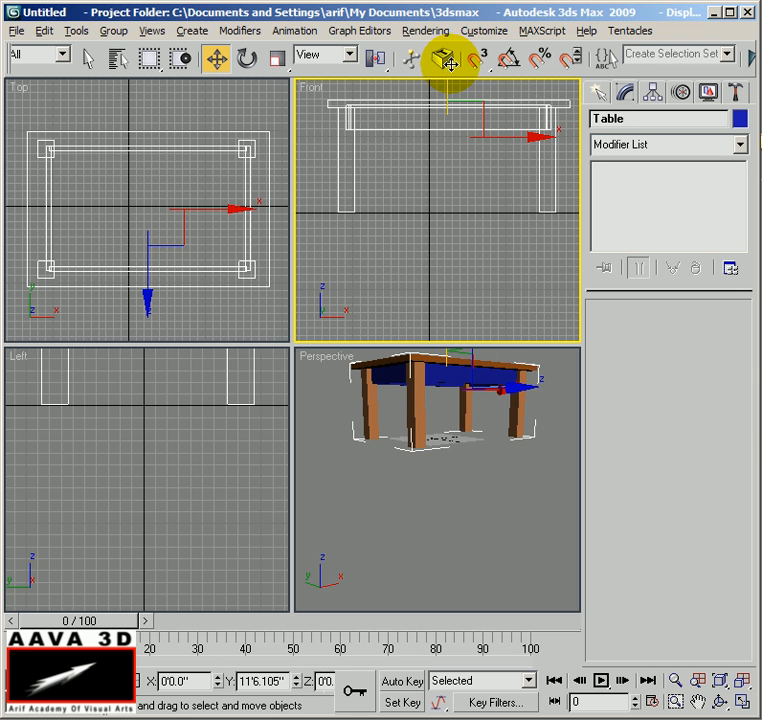
Clear the selection and examine the table's position on the grid in a maximized Perspective view and in the Top view
{"action": "left_click", "coordinate": [486, 459]}
{"action": "scroll", "coordinate": [476, 514], "scroll_direction": "down", "scroll_amount": 5}
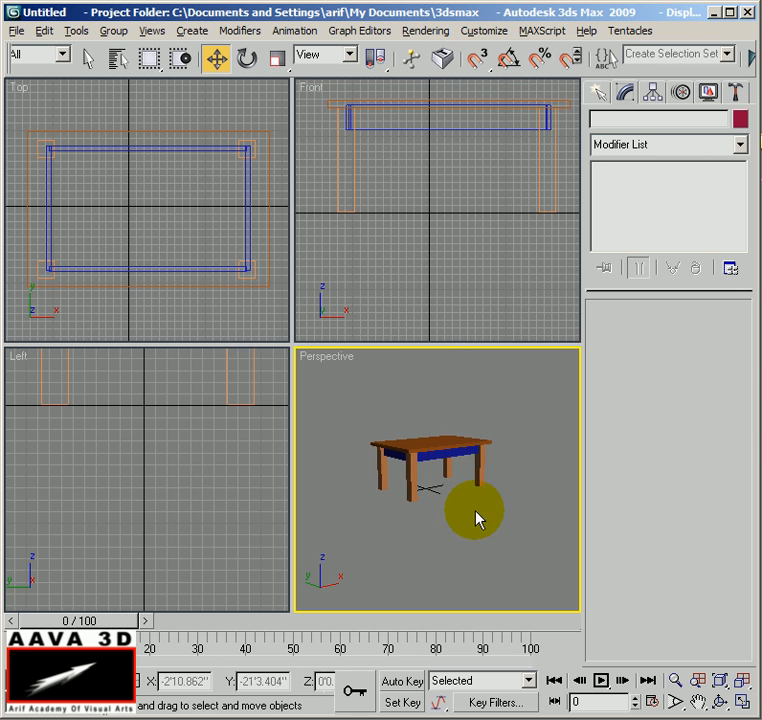
{"action": "scroll", "coordinate": [470, 545], "scroll_direction": "up", "scroll_amount": 4}
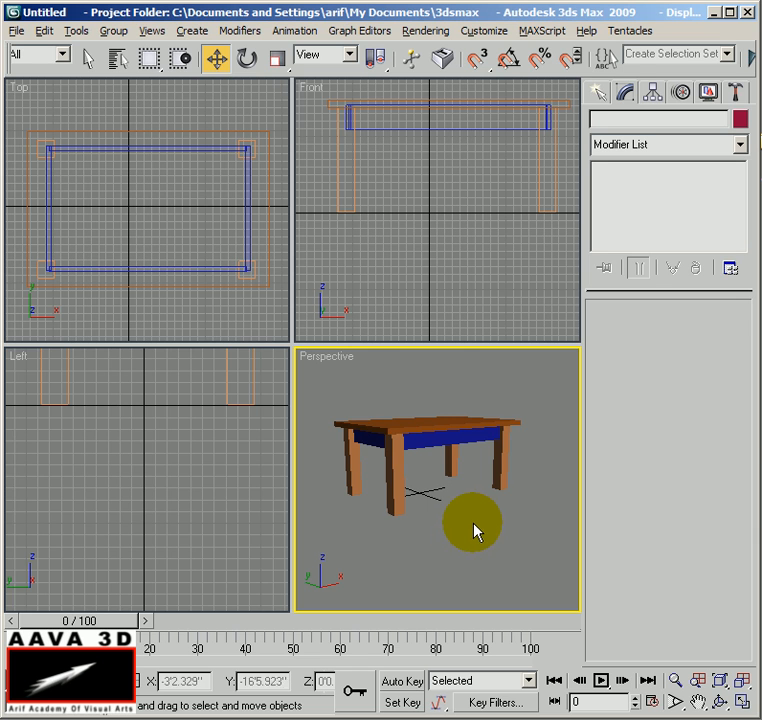
{"action": "key", "text": "alt+w"}
{"action": "middle_click_drag", "start_coordinate": [315, 403], "coordinate": [283, 397], "text": "alt"}
{"action": "scroll", "coordinate": [283, 391], "scroll_direction": "down", "scroll_amount": 5}
{"action": "middle_click_drag", "start_coordinate": [363, 402], "coordinate": [342, 394], "text": "alt"}
{"action": "scroll", "coordinate": [379, 424], "scroll_direction": "up", "scroll_amount": 3}
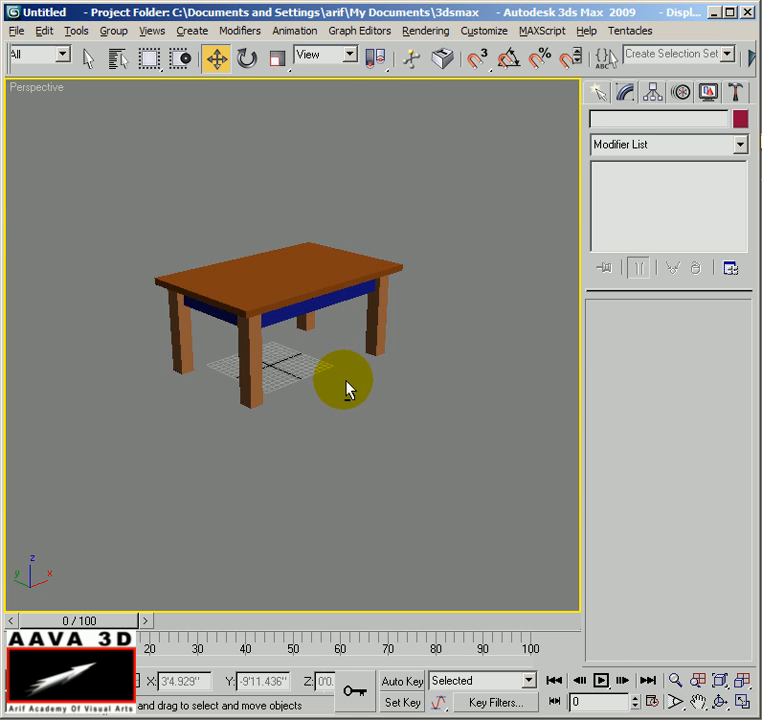
{"action": "key", "text": "alt+w"}
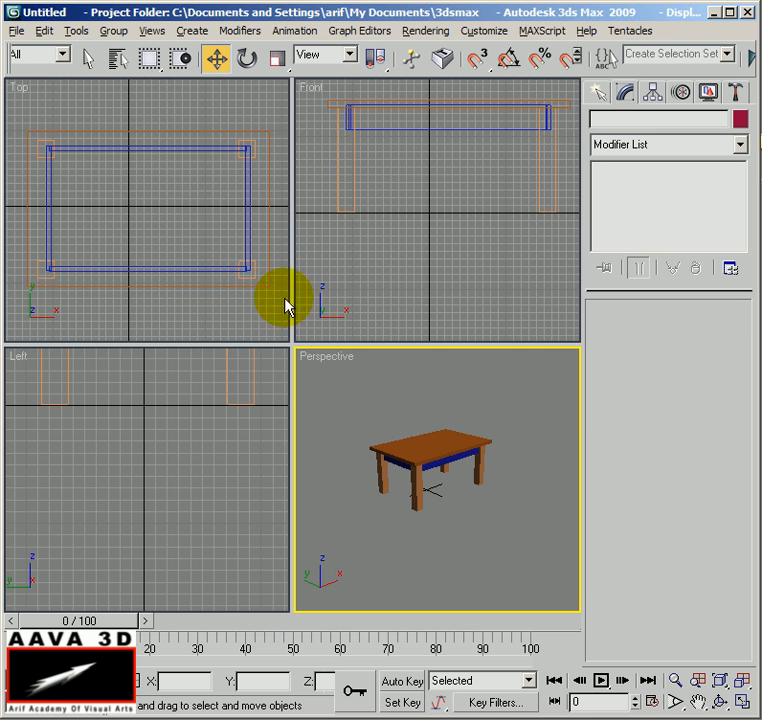
{"action": "middle_click_drag", "start_coordinate": [214, 279], "coordinate": [216, 250]}
{"action": "scroll", "coordinate": [218, 258], "scroll_direction": "down", "scroll_amount": 4}
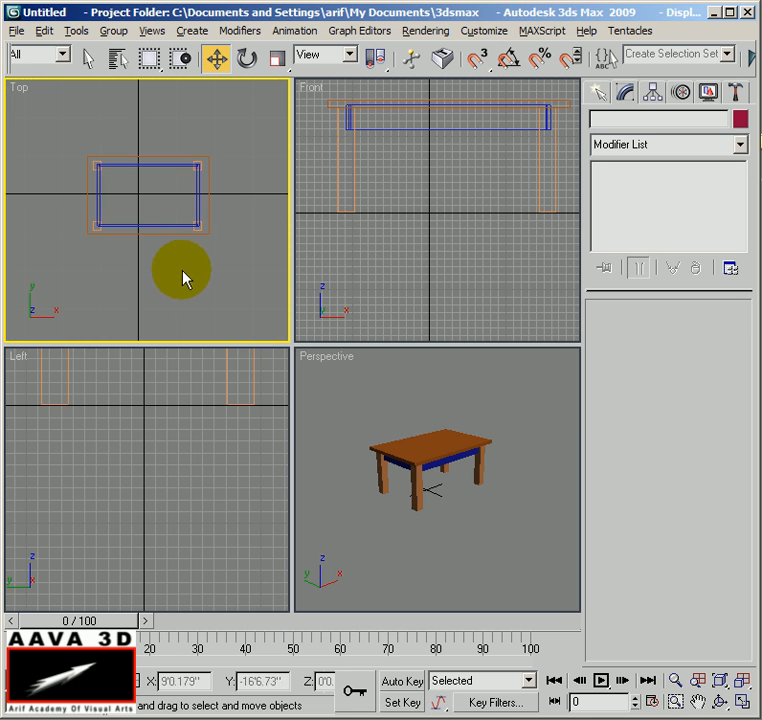